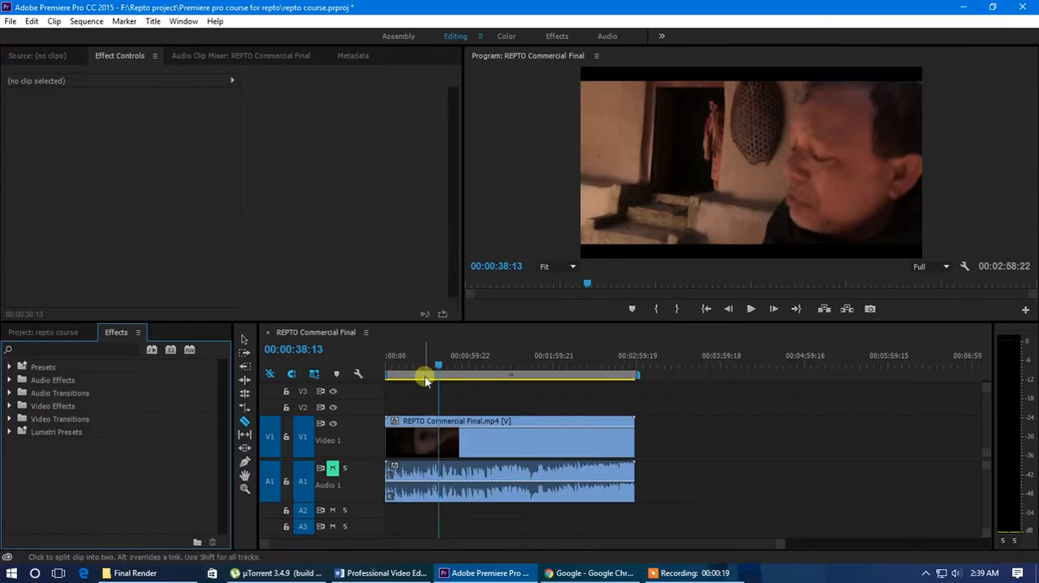
Locate the scene change near the one-minute mark and split the V1 clip with its audio at 00:00:58:06
{"action": "mouse_move", "coordinate": [440, 368]}
{"action": "left_mouse_down"}
{"action": "mouse_move", "coordinate": [475, 380]}
{"action": "mouse_move", "coordinate": [459, 367]}
{"action": "left_mouse_up"}
{"action": "scroll", "coordinate": [464, 439], "scroll_direction": "up", "scroll_amount": 3}
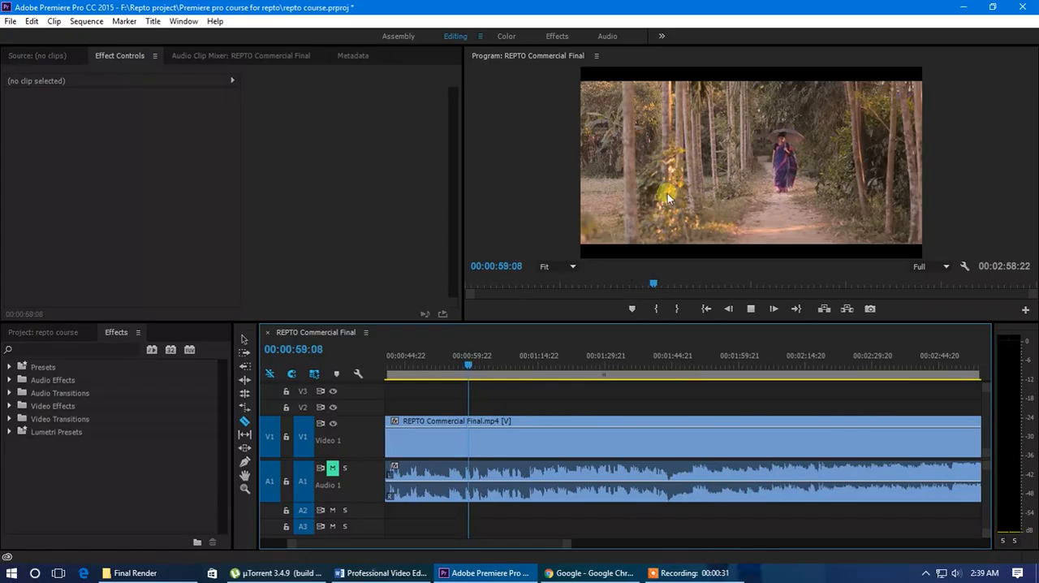
{"action": "key", "text": "space"}
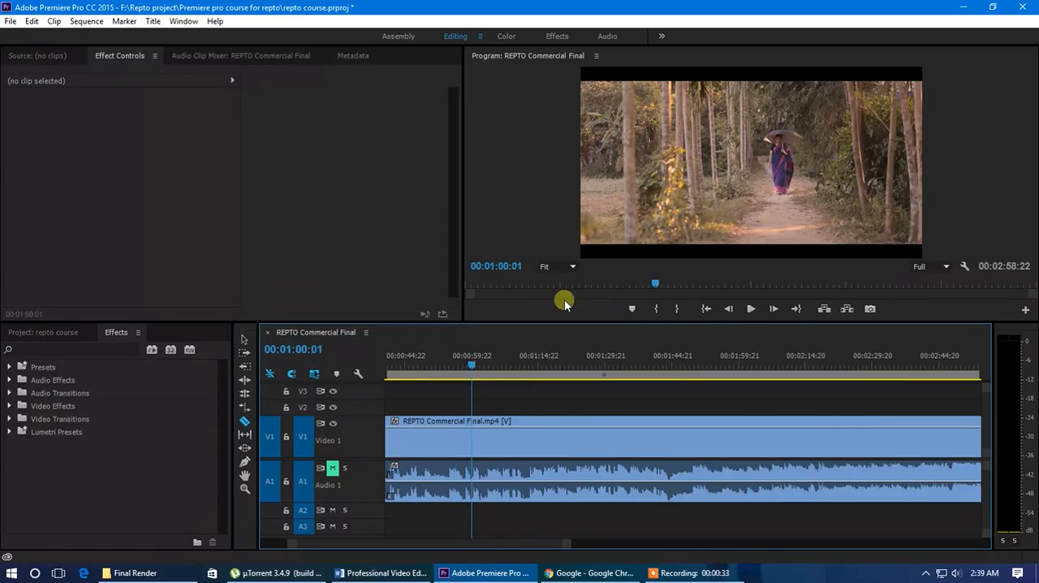
{"action": "mouse_move", "coordinate": [474, 364]}
{"action": "left_mouse_down"}
{"action": "mouse_move", "coordinate": [461, 366]}
{"action": "mouse_move", "coordinate": [465, 379]}
{"action": "left_mouse_up"}
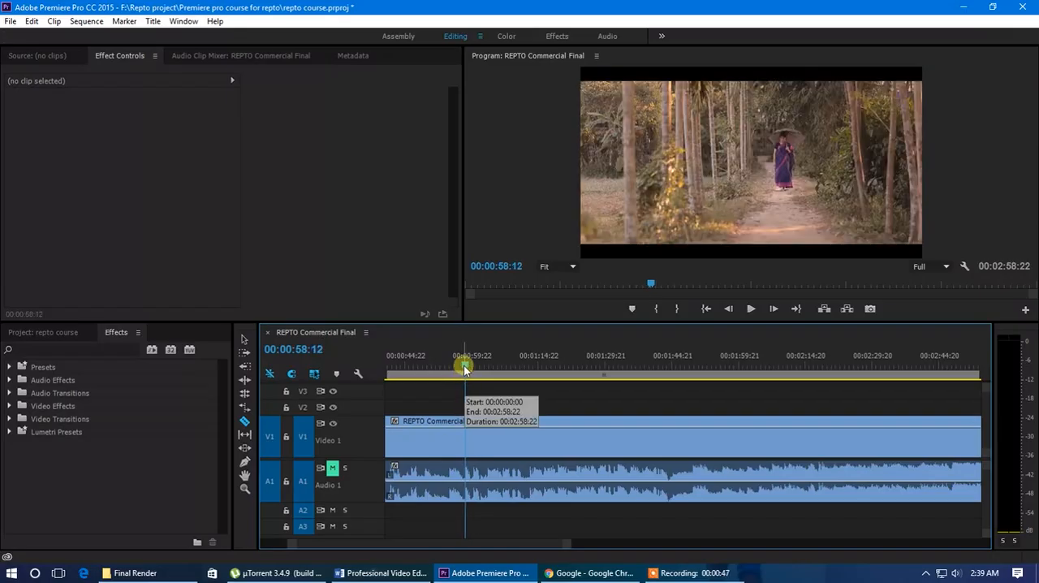
{"action": "left_click", "coordinate": [463, 367]}
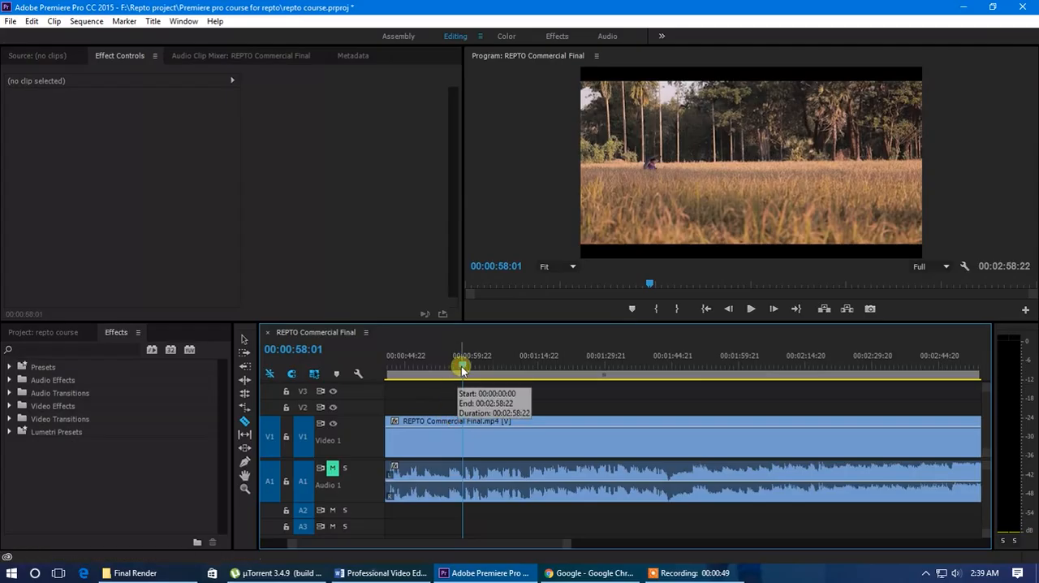
{"action": "left_click", "coordinate": [464, 365]}
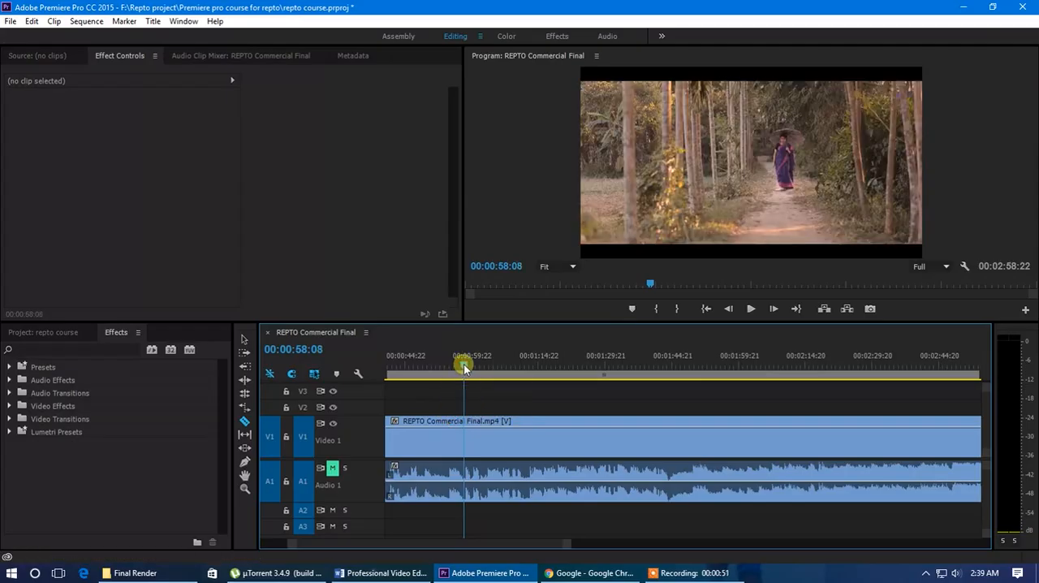
{"action": "left_click", "coordinate": [463, 364]}
{"action": "left_click", "coordinate": [463, 364]}
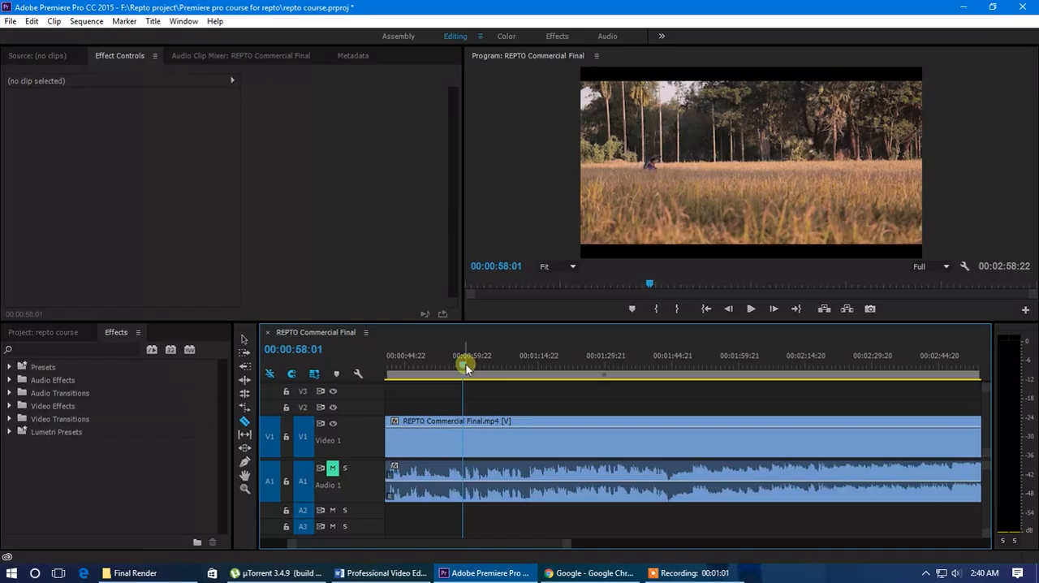
{"action": "left_click_drag", "start_coordinate": [464, 368], "coordinate": [468, 366]}
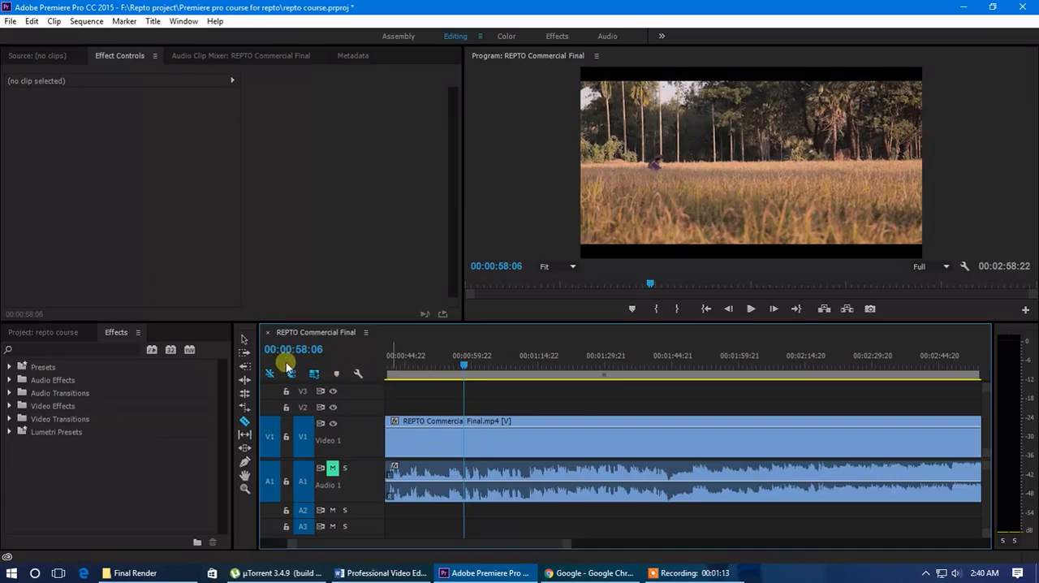
{"action": "left_click", "coordinate": [245, 425]}
{"action": "left_click", "coordinate": [464, 441]}
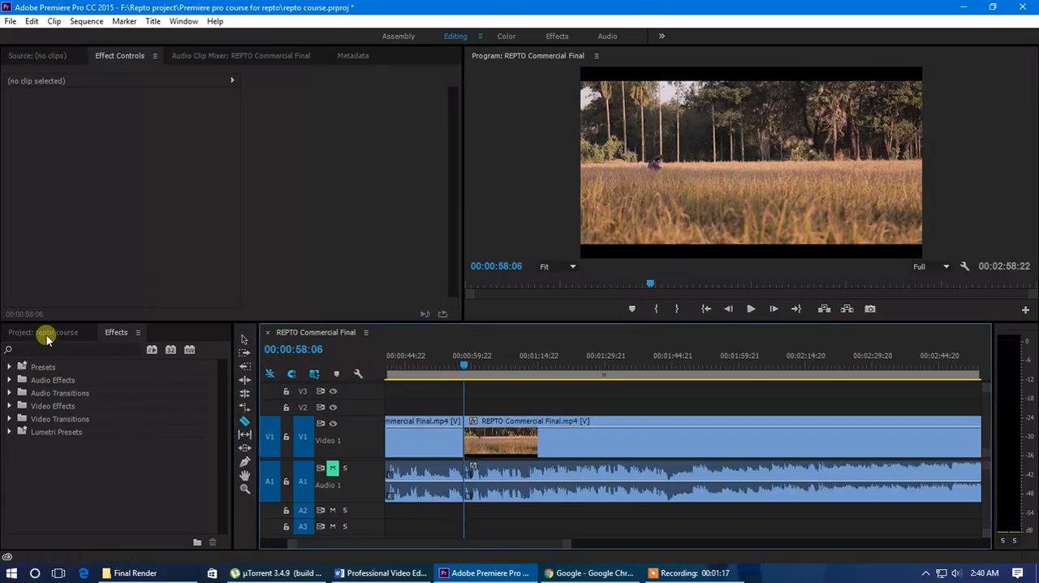
Check the cut by selecting the clip on each side of it and scrubbing across the edit point
{"action": "left_click", "coordinate": [43, 332]}
{"action": "scroll", "coordinate": [457, 436], "scroll_direction": "up", "scroll_amount": 2}
{"action": "left_click", "coordinate": [245, 339]}
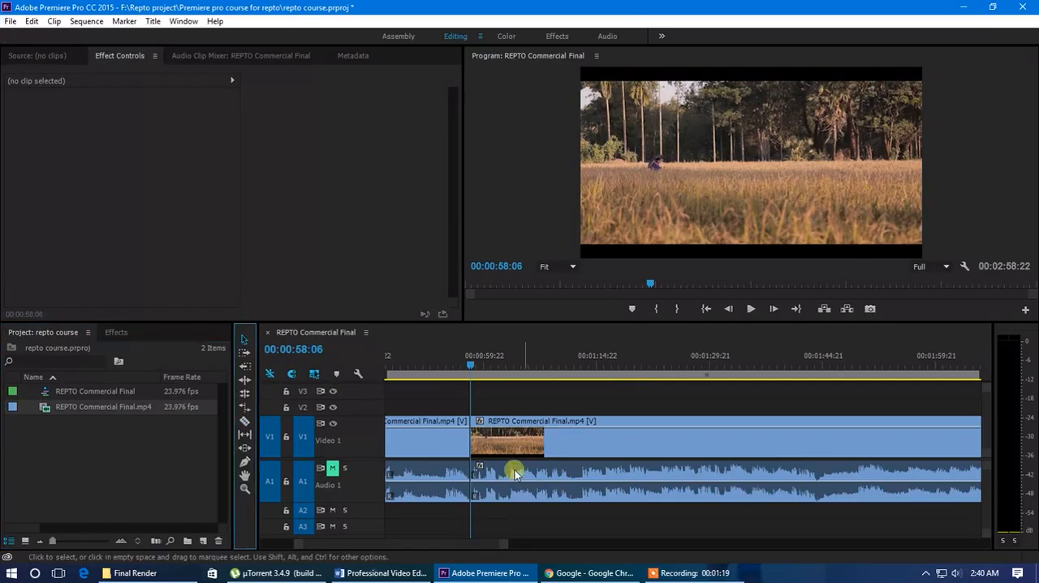
{"action": "left_click_drag", "start_coordinate": [470, 367], "coordinate": [459, 365]}
{"action": "left_click", "coordinate": [442, 447]}
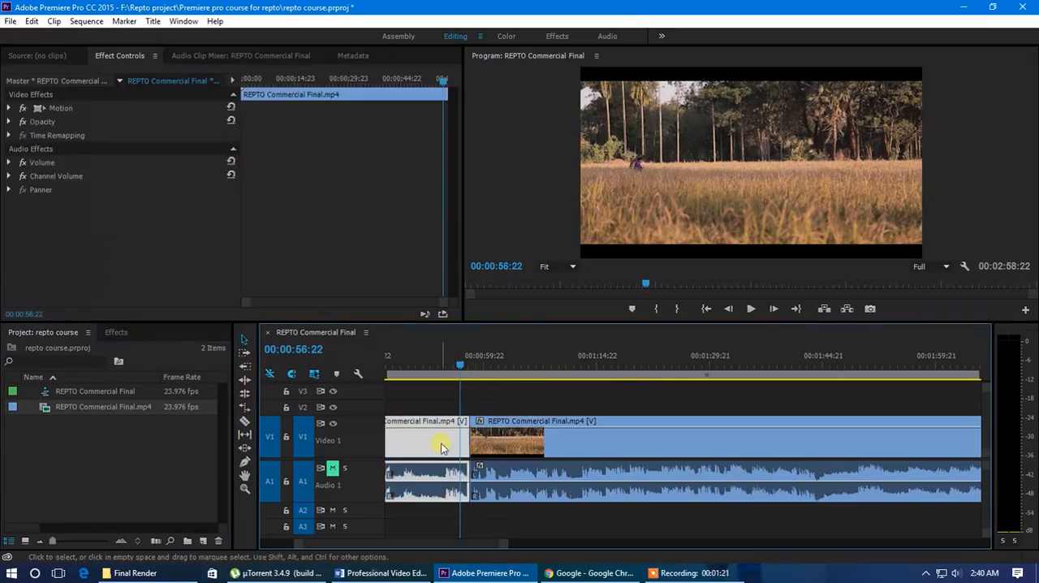
{"action": "left_click", "coordinate": [504, 442]}
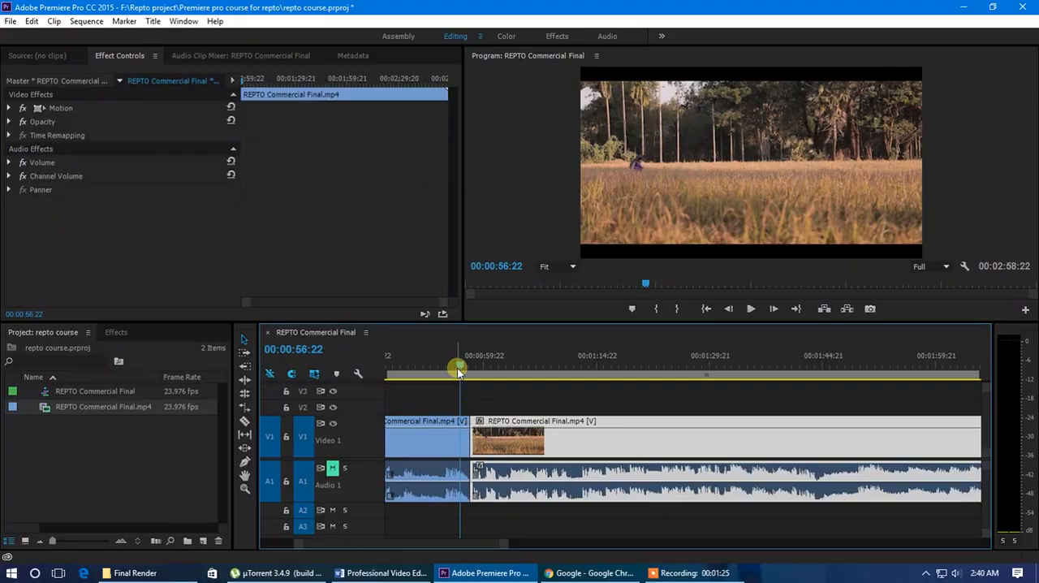
{"action": "left_click", "coordinate": [491, 440]}
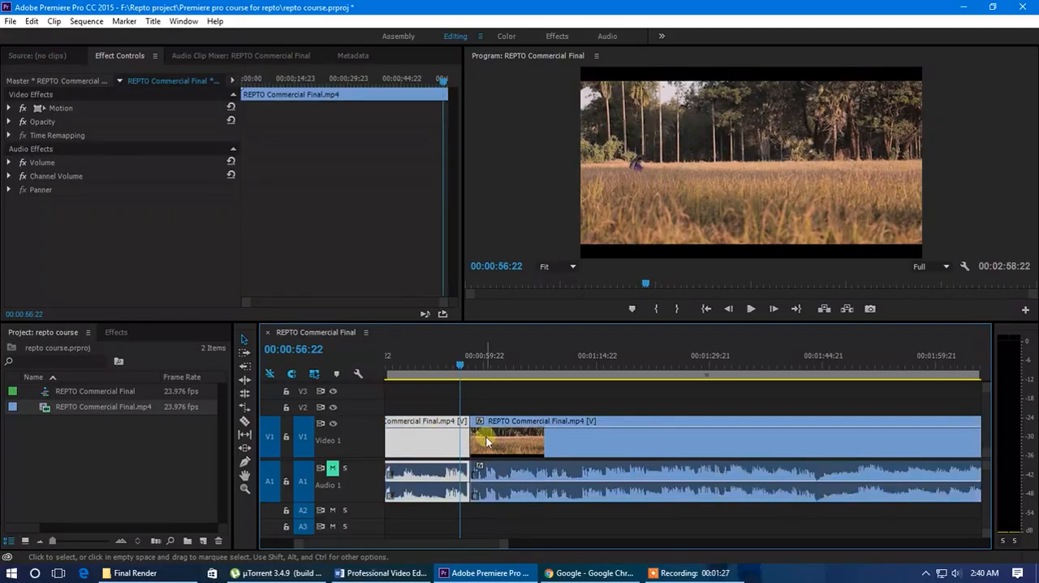
{"action": "left_click", "coordinate": [459, 440]}
{"action": "left_click_drag", "start_coordinate": [448, 365], "coordinate": [484, 389]}
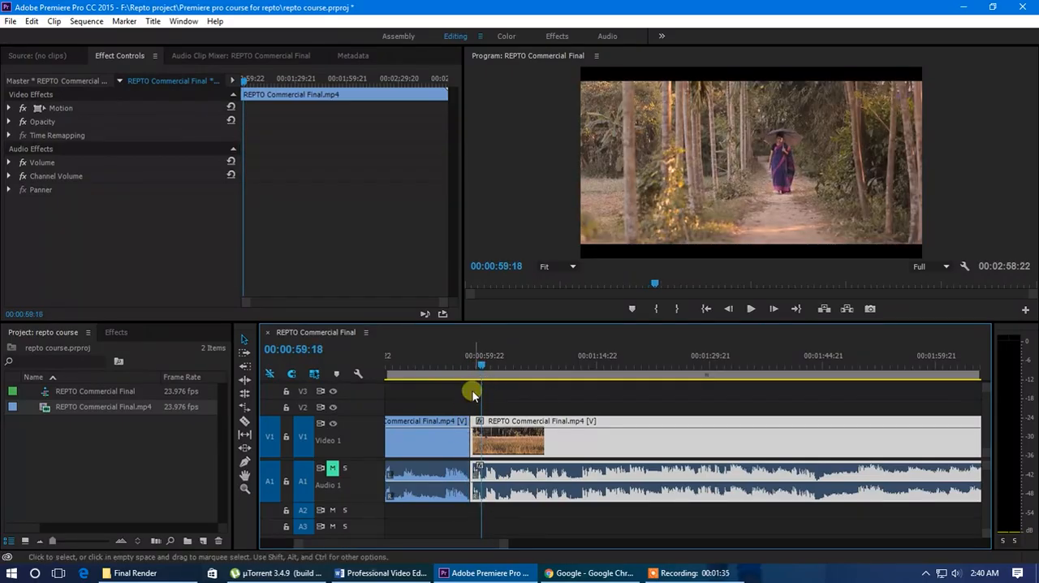
Apply the Cube Spin transition from the 3D Motion video transitions to the cut between the two clips
{"action": "left_click", "coordinate": [116, 332]}
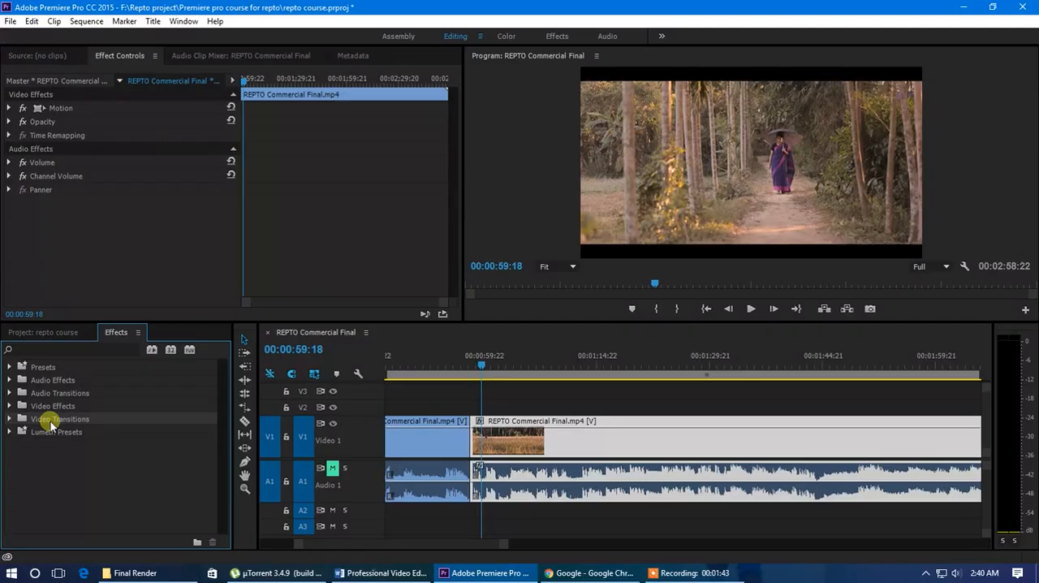
{"action": "left_click", "coordinate": [10, 423]}
{"action": "scroll", "coordinate": [90, 418], "scroll_direction": "down", "scroll_amount": 1}
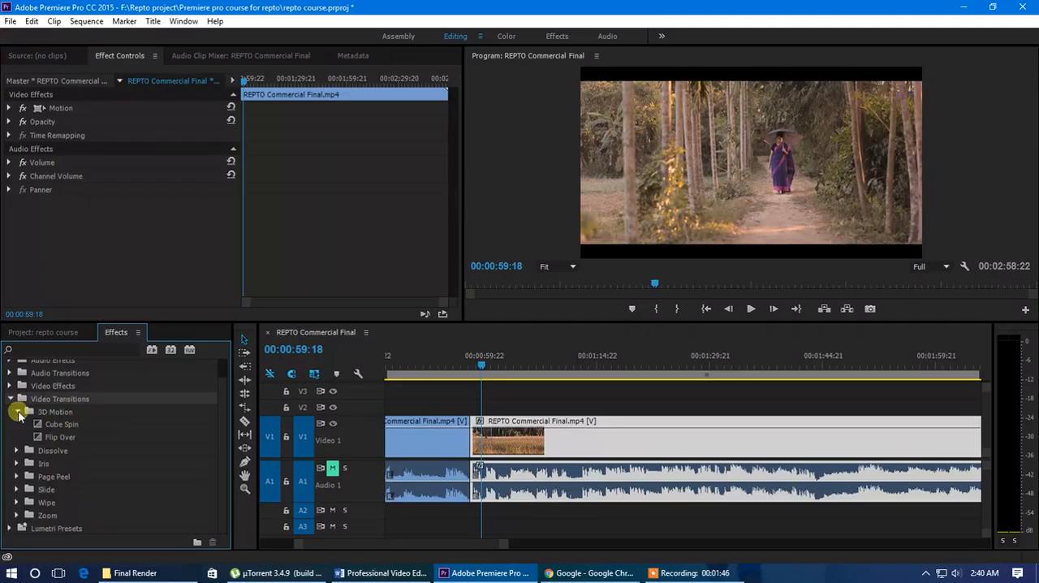
{"action": "left_click", "coordinate": [18, 412]}
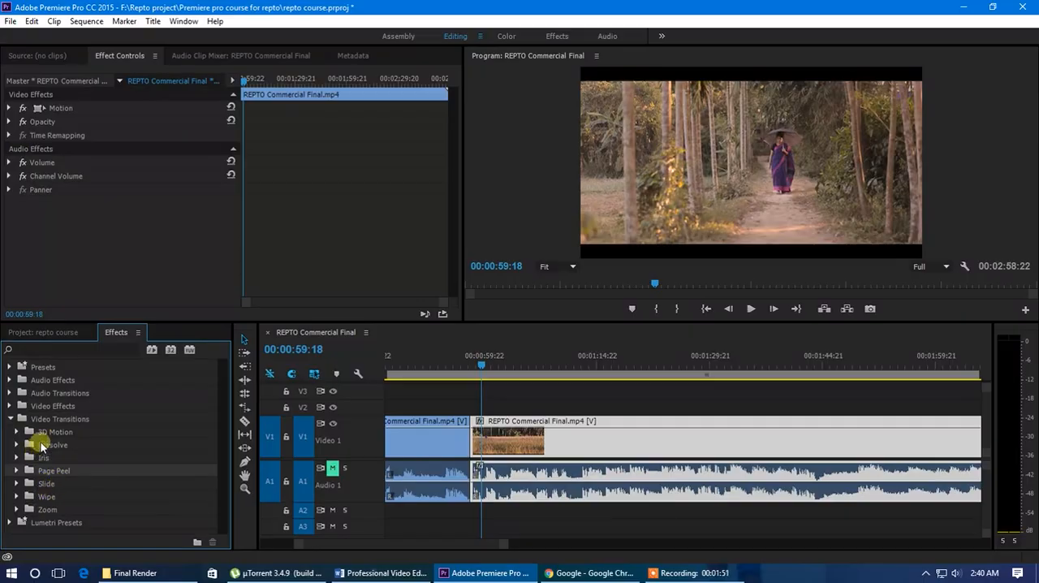
{"action": "left_click", "coordinate": [19, 432]}
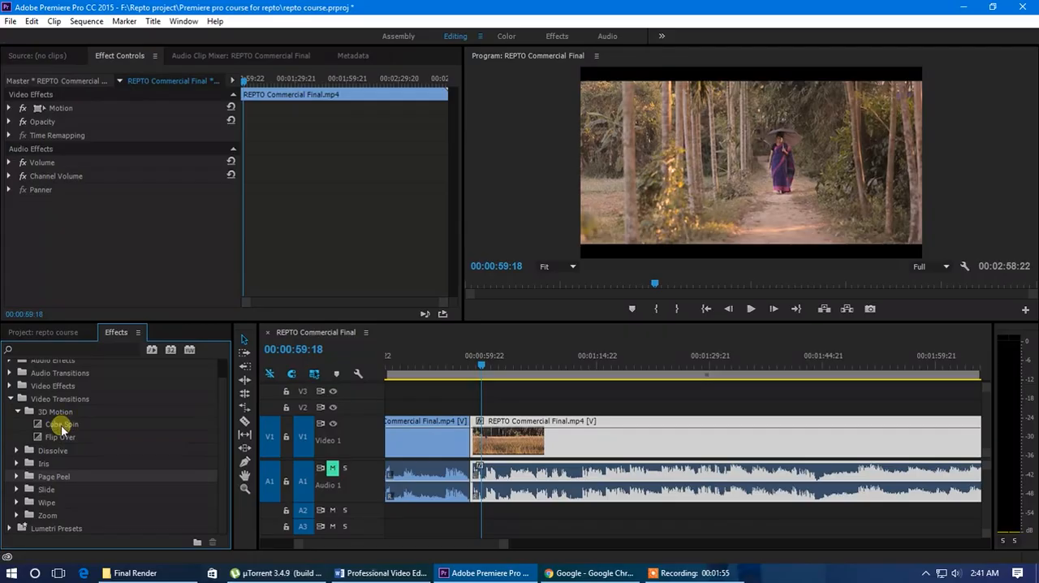
{"action": "left_click_drag", "start_coordinate": [54, 425], "coordinate": [469, 438]}
Preview the Cube Spin transition by playing and scrubbing through the cut at a closer timeline zoom
{"action": "scroll", "coordinate": [454, 441], "scroll_direction": "up", "scroll_amount": 1}
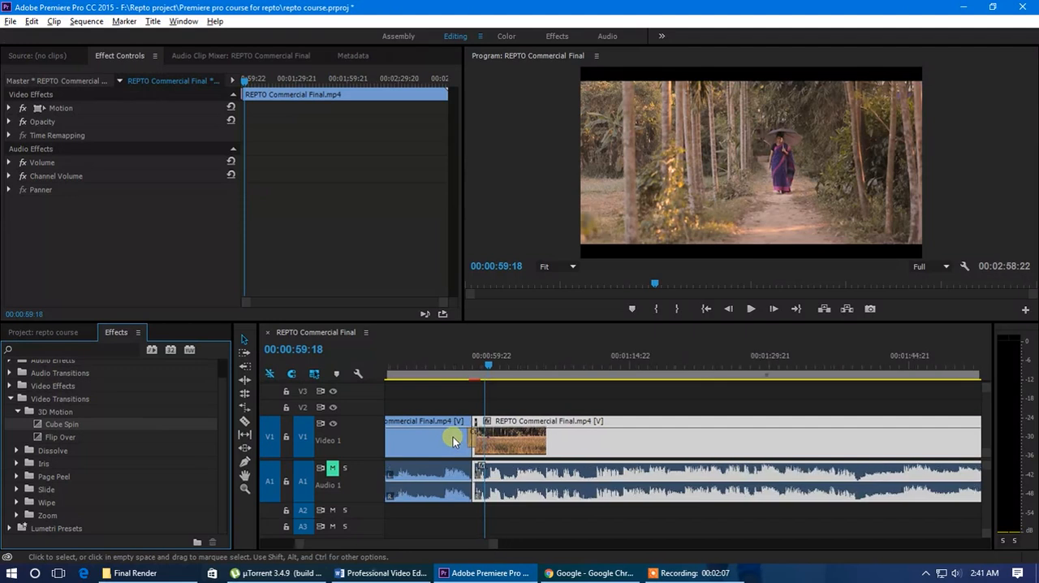
{"action": "scroll", "coordinate": [453, 440], "scroll_direction": "up", "scroll_amount": 5}
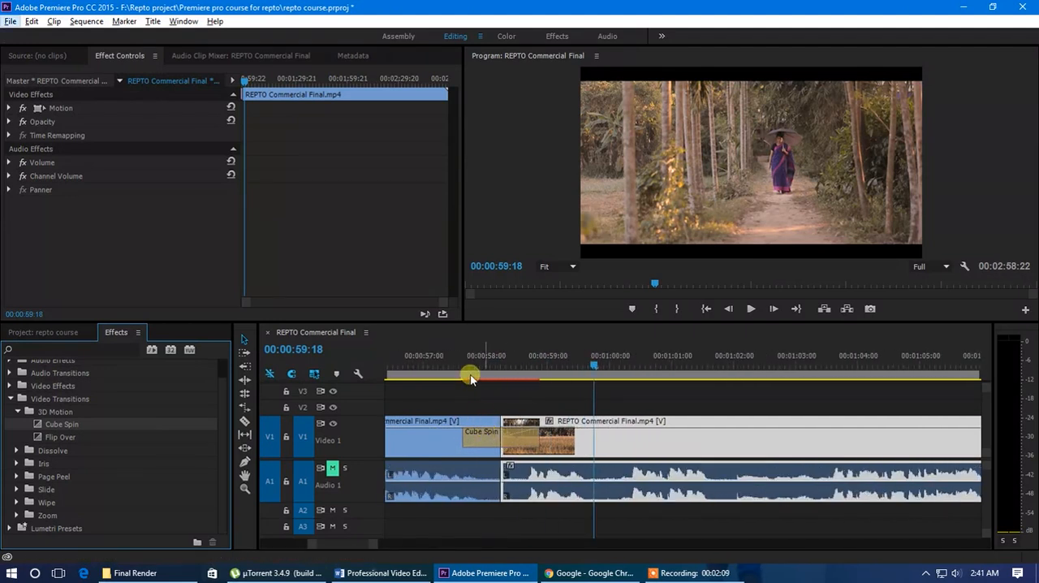
{"action": "left_click_drag", "start_coordinate": [479, 363], "coordinate": [434, 436]}
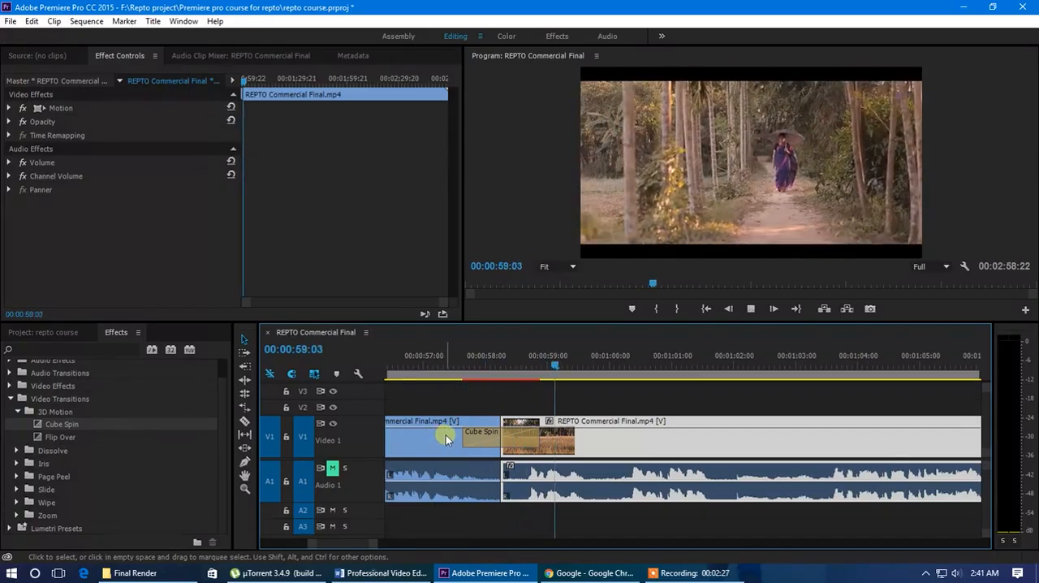
{"action": "left_click_drag", "start_coordinate": [459, 366], "coordinate": [484, 388]}
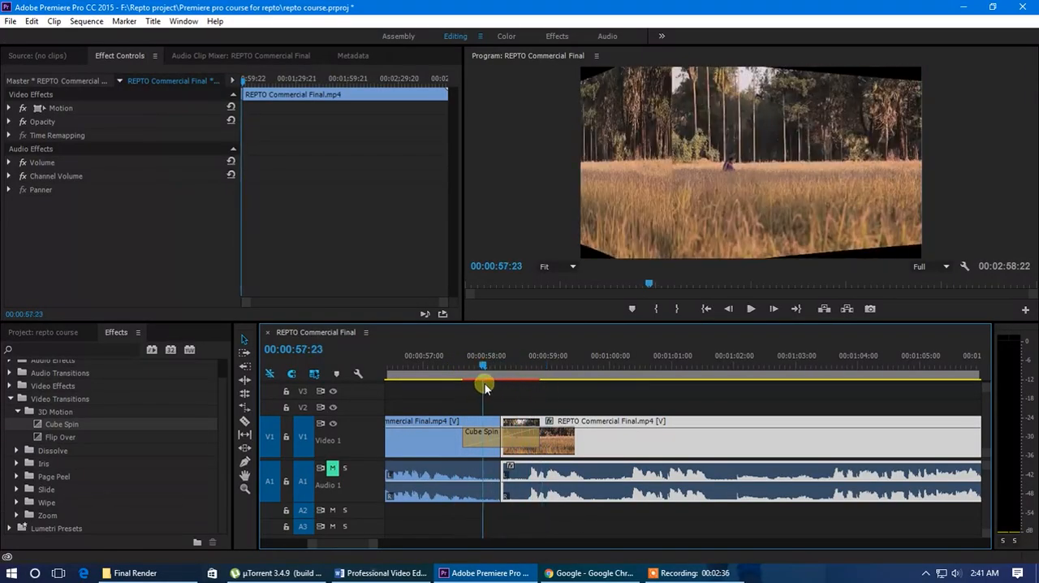
Lengthen the Cube Spin transition on the timeline to about 5 seconds and scrub through it
{"action": "left_click", "coordinate": [492, 442]}
{"action": "key", "text": "minus"}
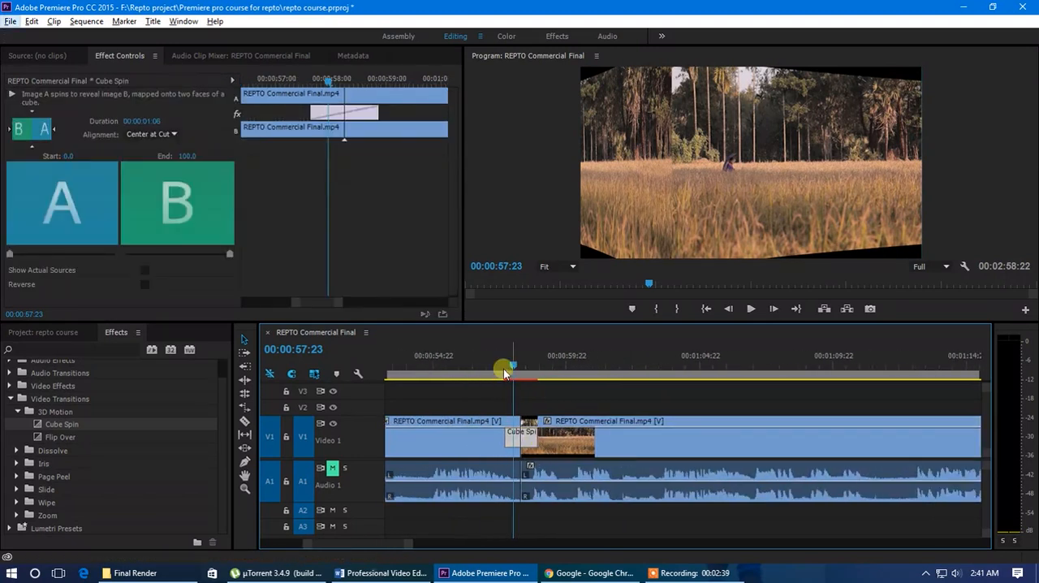
{"action": "left_click", "coordinate": [504, 368]}
{"action": "left_click_drag", "start_coordinate": [504, 368], "coordinate": [455, 372]}
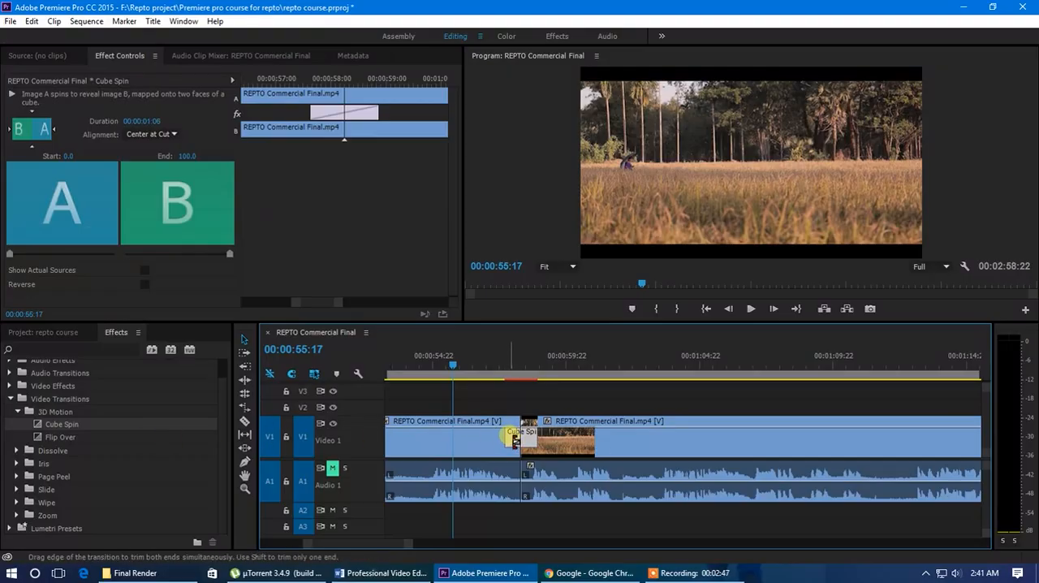
{"action": "left_click_drag", "start_coordinate": [513, 439], "coordinate": [461, 437]}
{"action": "left_click", "coordinate": [439, 367]}
{"action": "left_click_drag", "start_coordinate": [439, 367], "coordinate": [531, 393]}
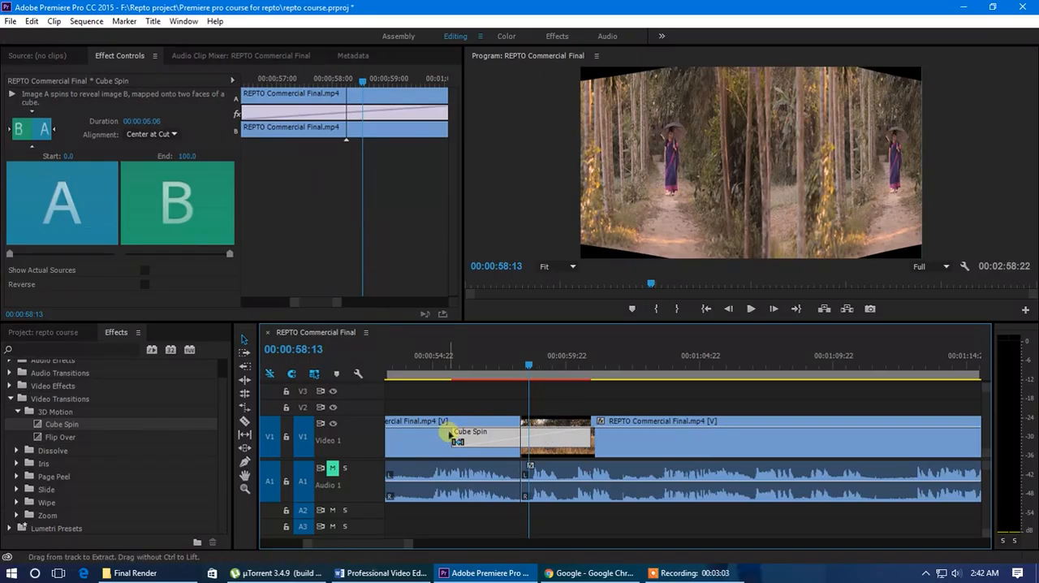
Delete the lengthened Cube Spin and try placing it only on the end of the first clip, undoing that placement
{"action": "key", "text": "Delete"}
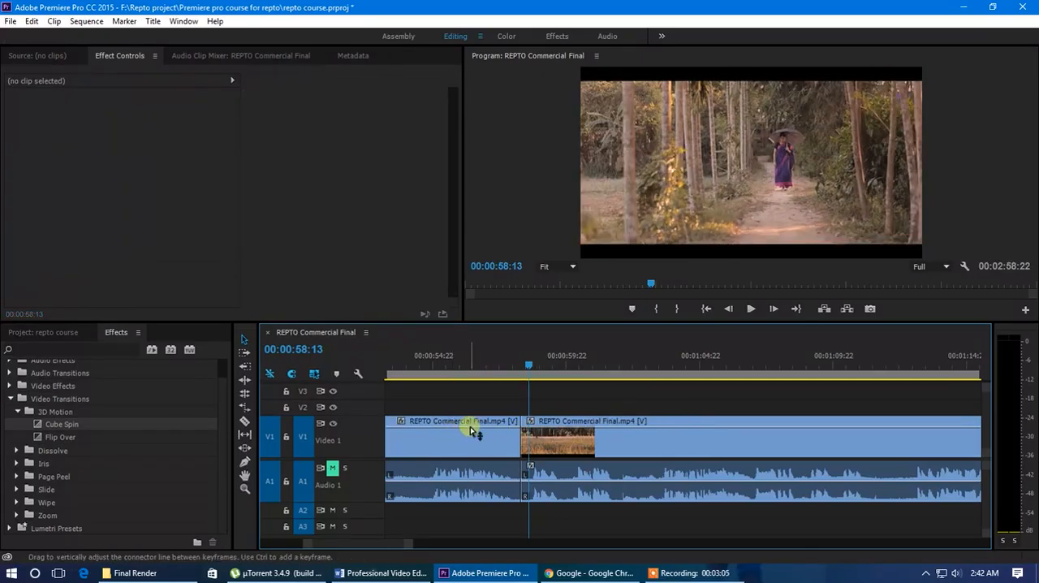
{"action": "left_click_drag", "start_coordinate": [60, 425], "coordinate": [503, 442]}
{"action": "left_click_drag", "start_coordinate": [506, 365], "coordinate": [524, 375]}
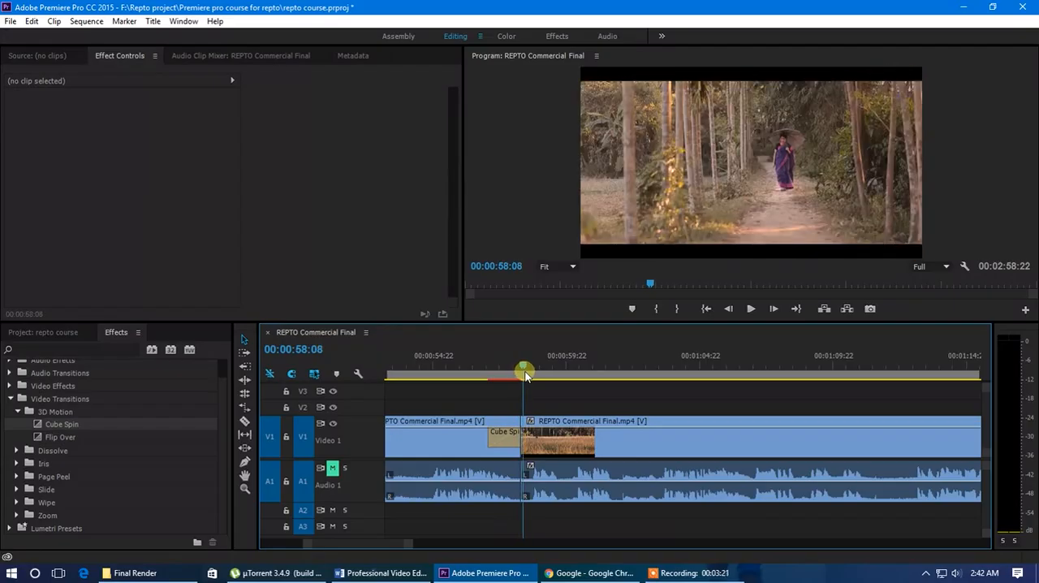
{"action": "key", "text": "ctrl+z"}
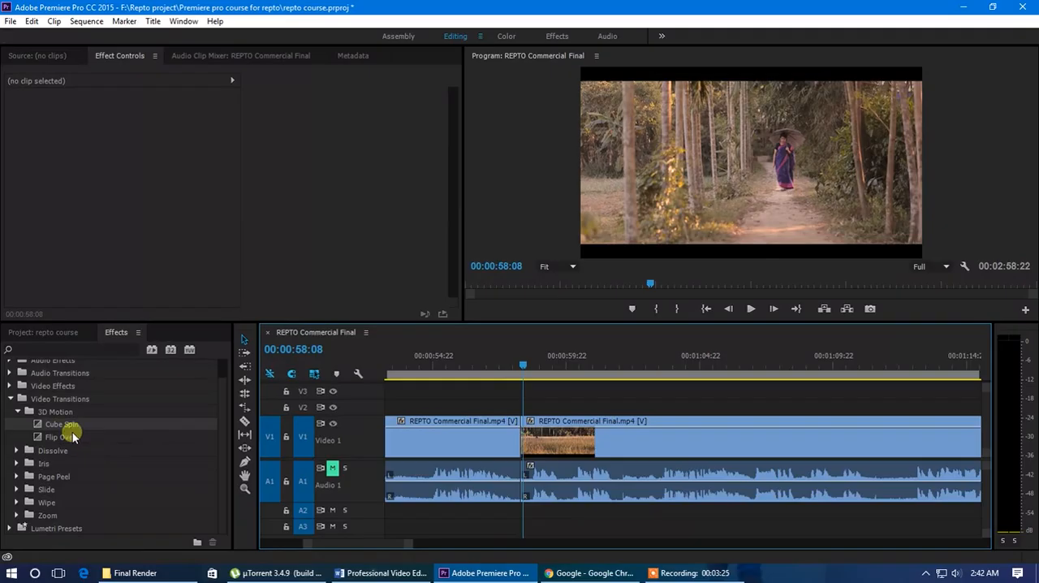
Apply Cube Spin centered on the cut between the two clips and select it to show its settings
{"action": "left_click_drag", "start_coordinate": [61, 428], "coordinate": [520, 438]}
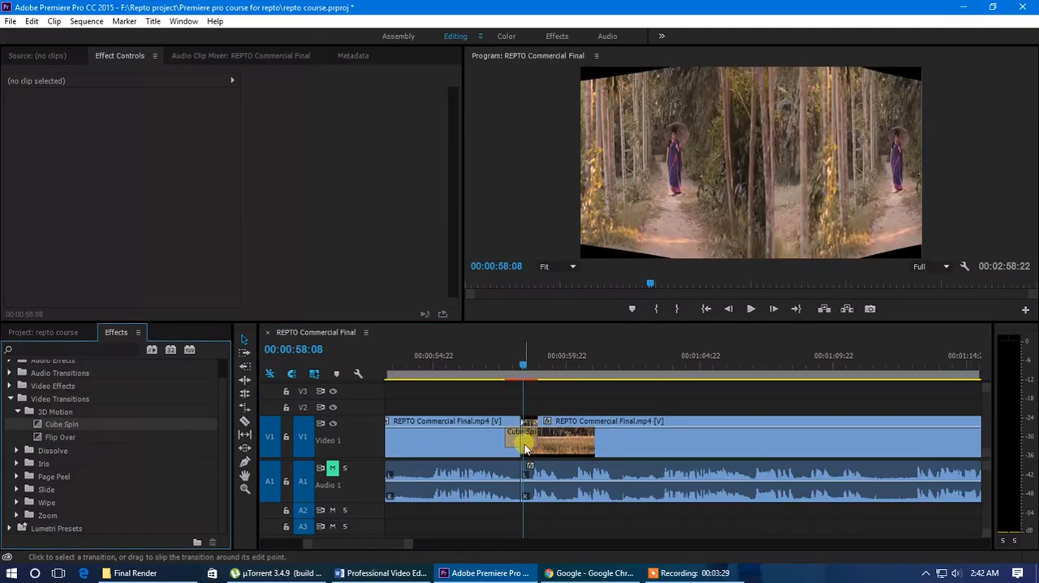
{"action": "left_click", "coordinate": [514, 439]}
{"action": "scroll", "coordinate": [511, 443], "scroll_direction": "up", "scroll_amount": 2}
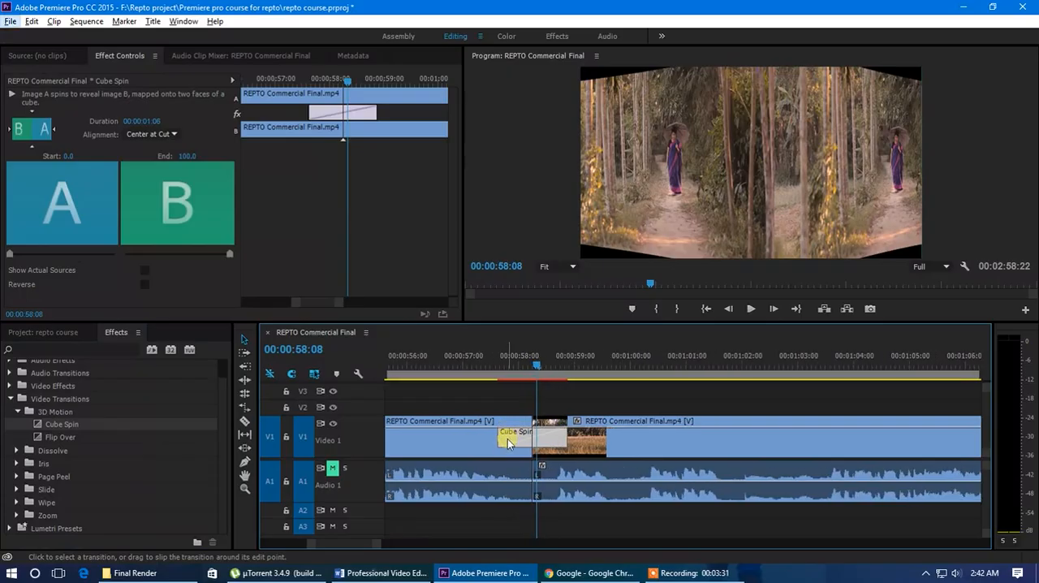
{"action": "left_click", "coordinate": [478, 442]}
{"action": "left_click", "coordinate": [594, 443]}
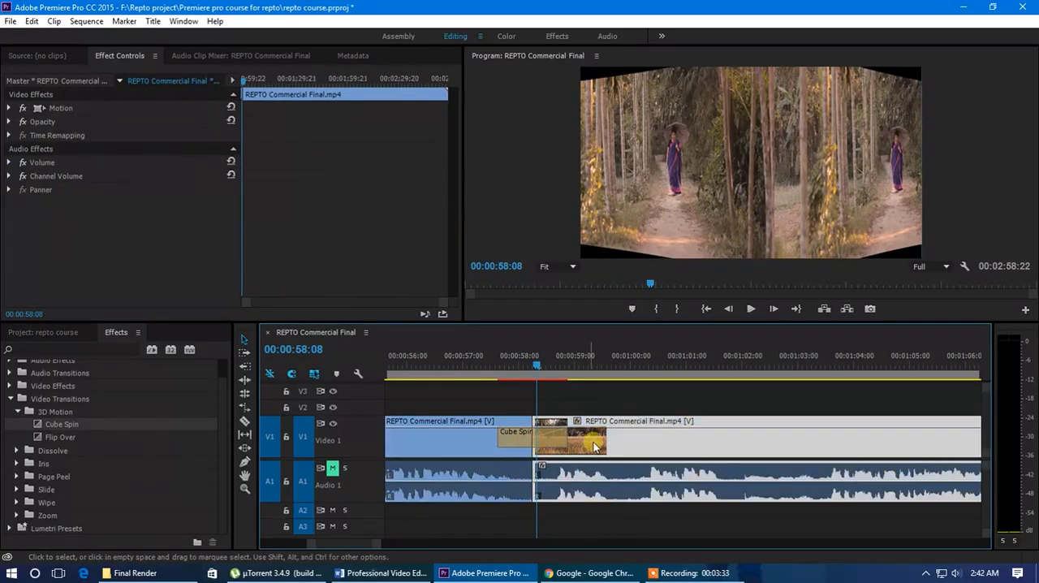
{"action": "left_click", "coordinate": [520, 440]}
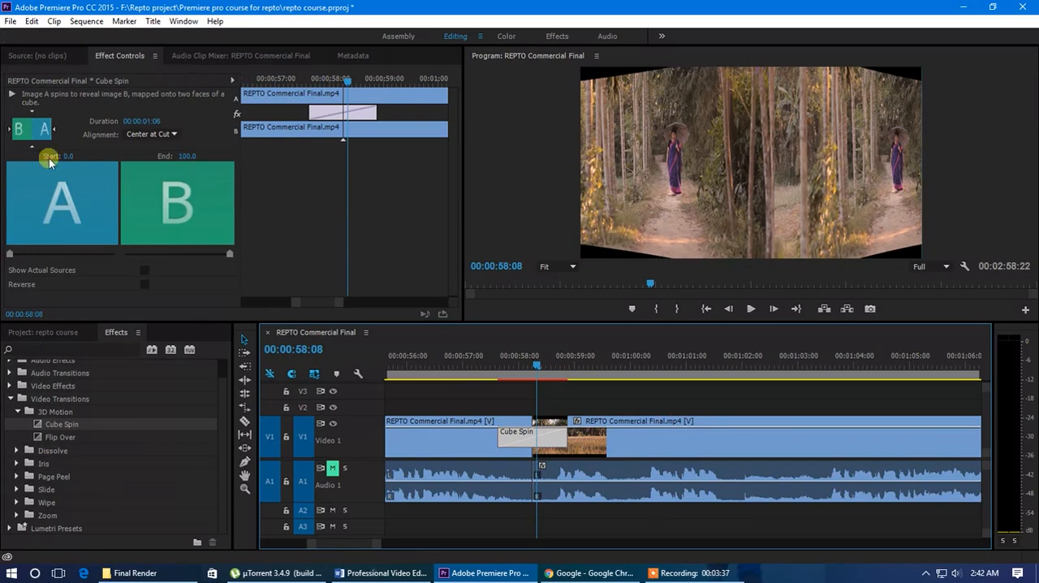
Extend both ends of Cube Spin in its effect settings to a duration of 00:00:02:22, and delete the transition after scrubbing it
{"action": "left_click_drag", "start_coordinate": [167, 321], "coordinate": [166, 358]}
{"action": "left_click_drag", "start_coordinate": [339, 92], "coordinate": [309, 98]}
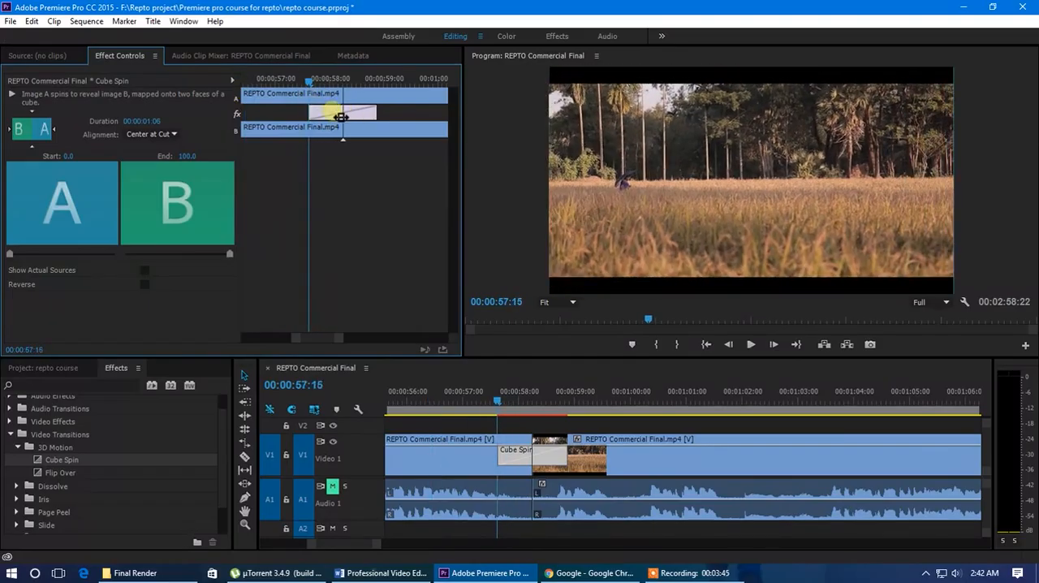
{"action": "left_click_drag", "start_coordinate": [311, 83], "coordinate": [330, 94]}
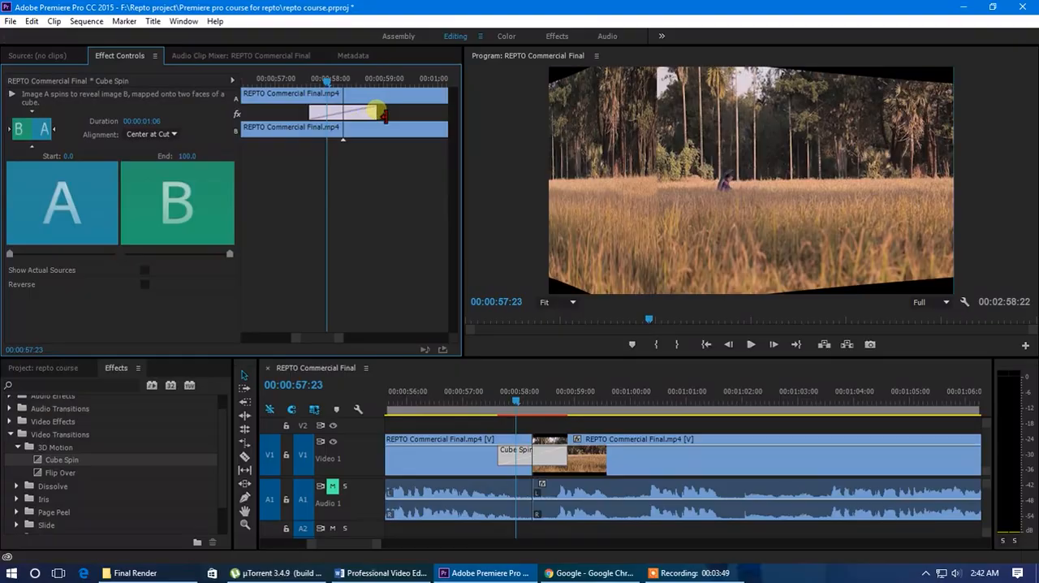
{"action": "left_click_drag", "start_coordinate": [395, 116], "coordinate": [408, 114]}
{"action": "left_click_drag", "start_coordinate": [322, 121], "coordinate": [371, 125]}
{"action": "left_click_drag", "start_coordinate": [326, 90], "coordinate": [358, 106]}
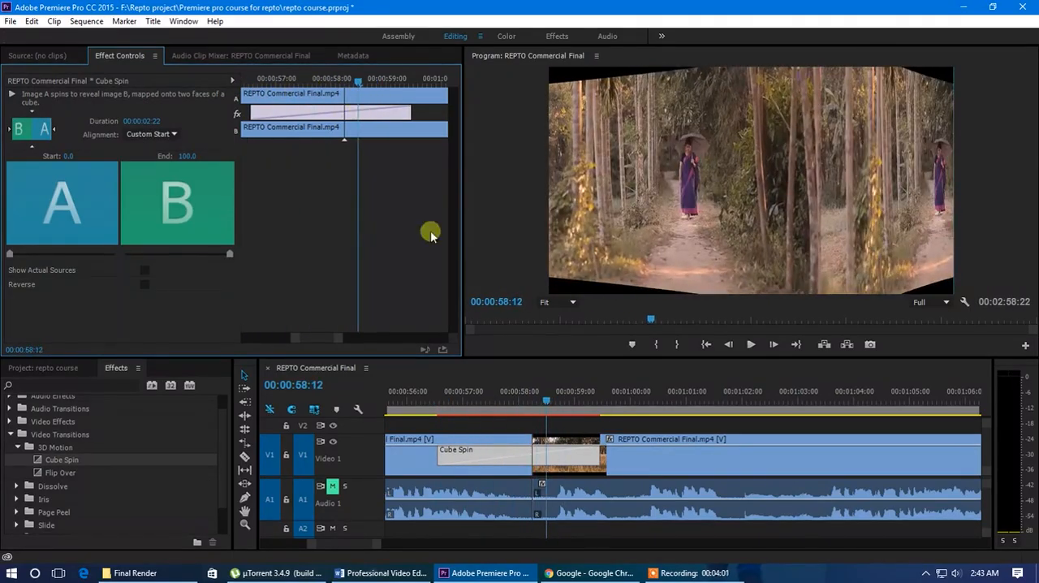
{"action": "left_click", "coordinate": [493, 455]}
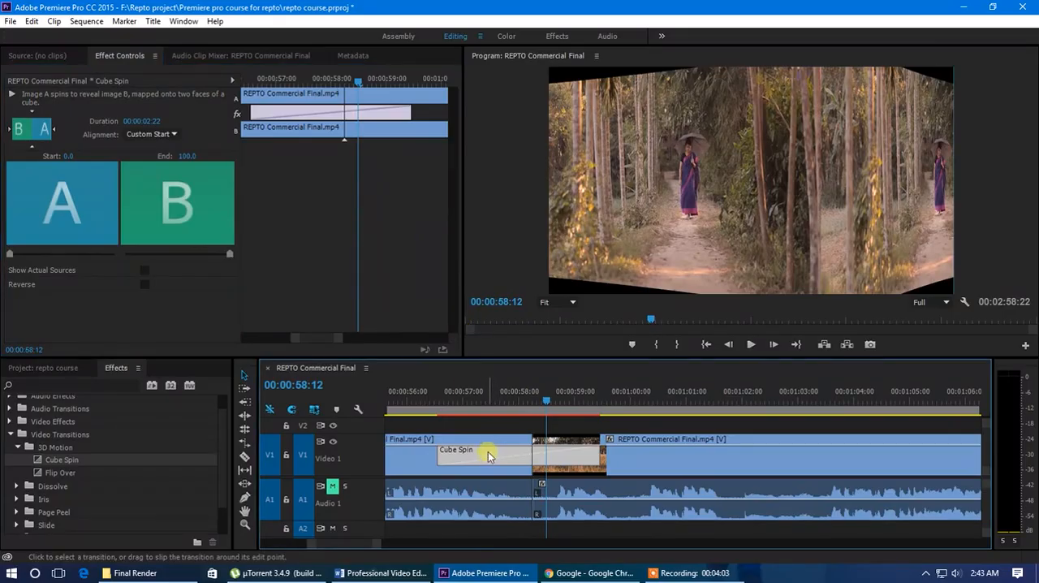
{"action": "key", "text": "Delete"}
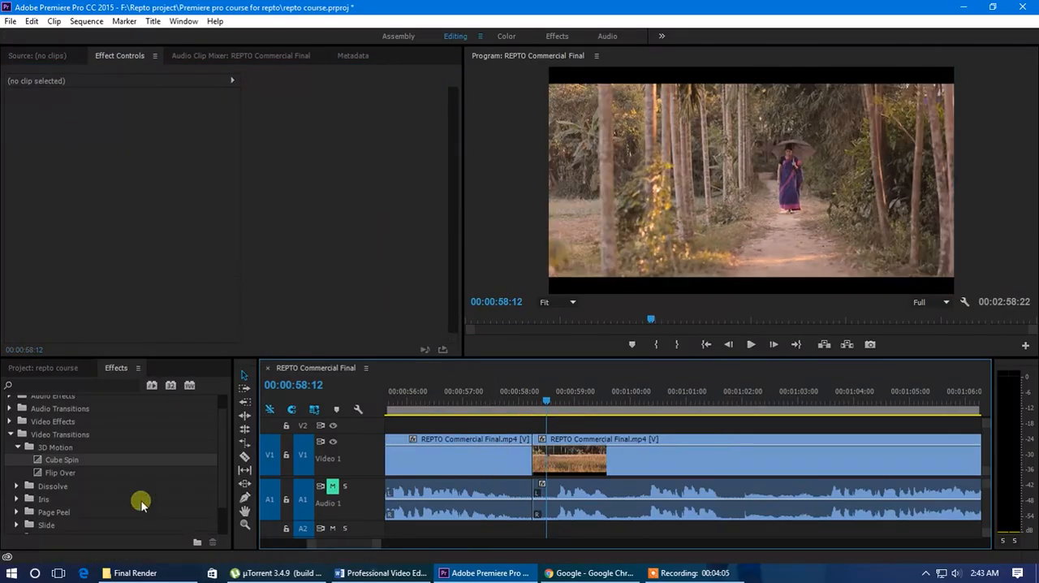
Apply Flip Over centered on the cut between the two clips, and delete it after playing through the transition
{"action": "left_click", "coordinate": [56, 476]}
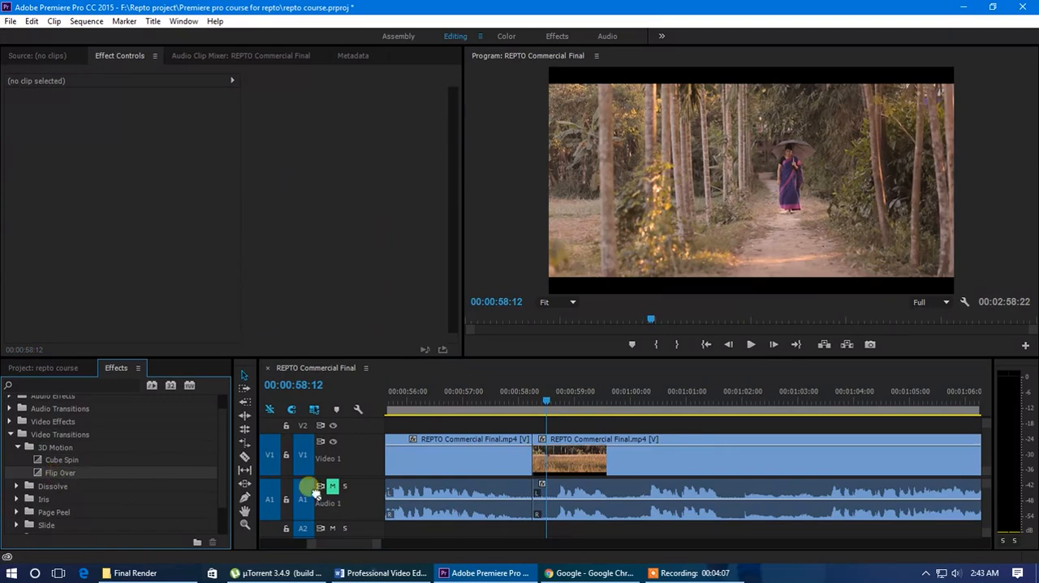
{"action": "mouse_move", "coordinate": [553, 459]}
{"action": "left_mouse_down"}
{"action": "mouse_move", "coordinate": [526, 457]}
{"action": "mouse_move", "coordinate": [537, 456]}
{"action": "left_mouse_up"}
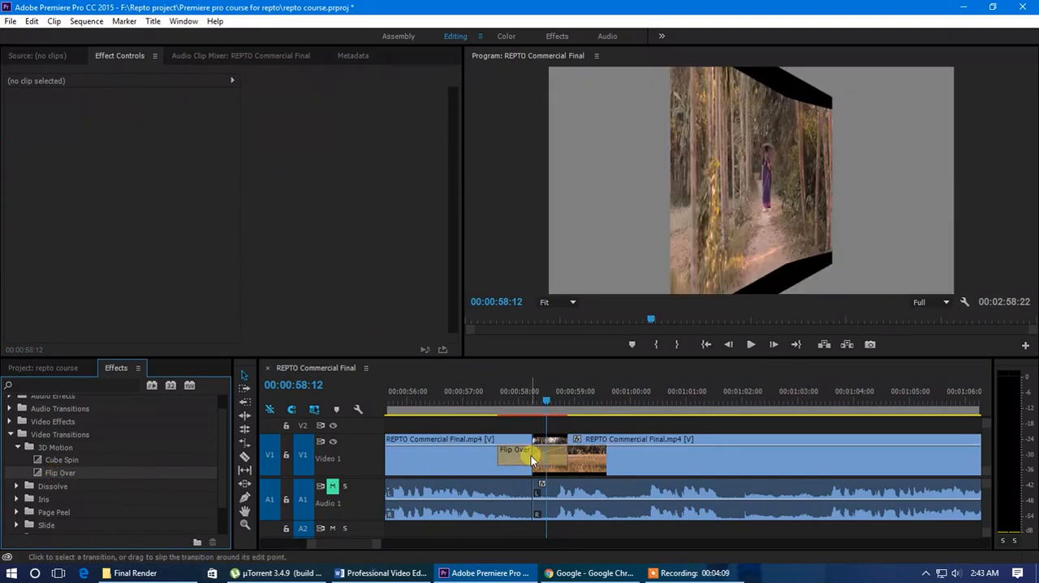
{"action": "left_click_drag", "start_coordinate": [536, 400], "coordinate": [469, 407]}
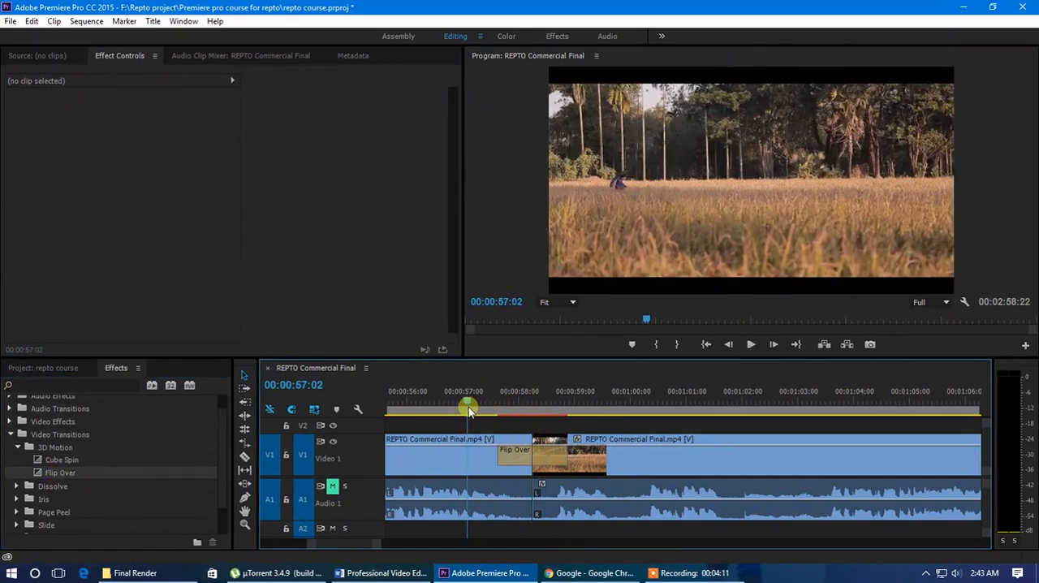
{"action": "key", "text": "space"}
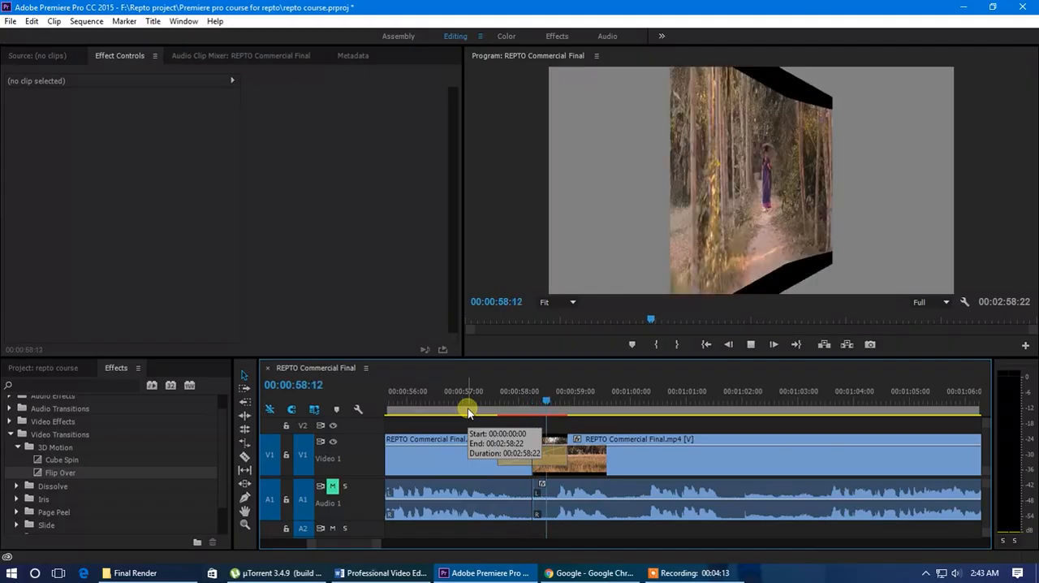
{"action": "left_click", "coordinate": [510, 398]}
{"action": "left_click", "coordinate": [520, 455]}
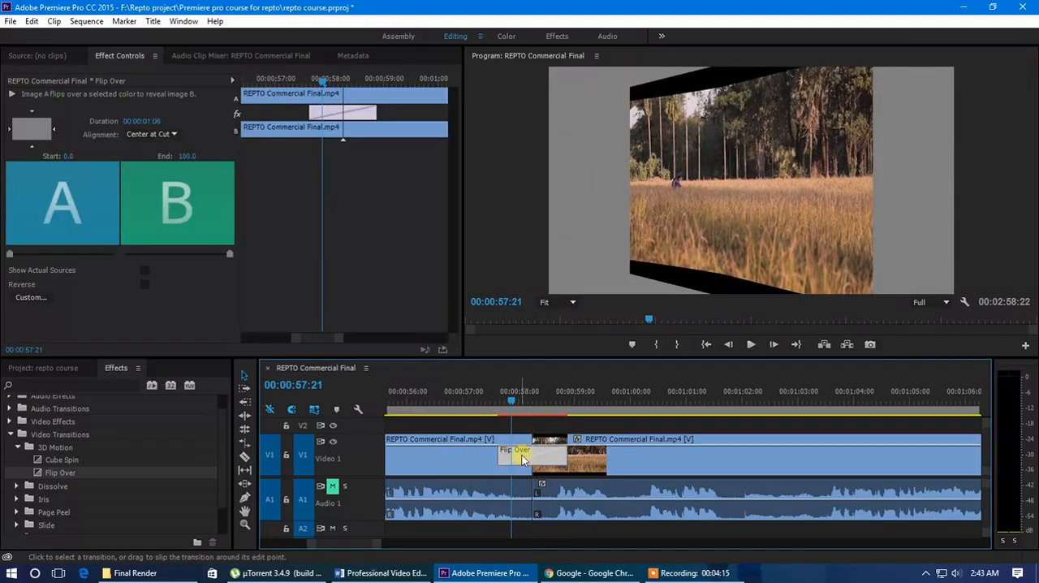
{"action": "key", "text": "Delete"}
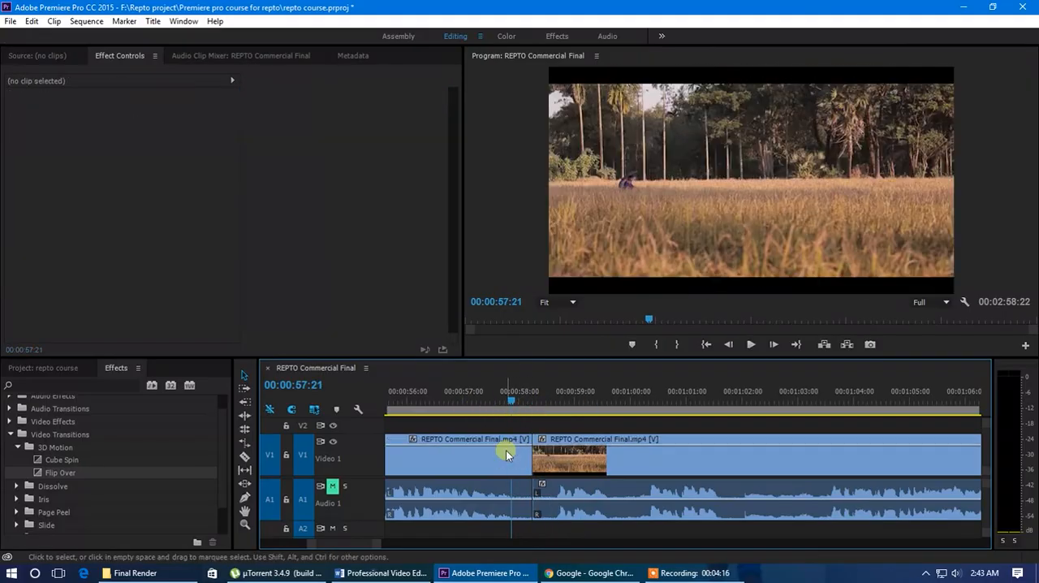
Apply Additive Dissolve centered on the cut between the two clips and play through it
{"action": "left_click", "coordinate": [15, 487]}
{"action": "scroll", "coordinate": [77, 479], "scroll_direction": "down", "scroll_amount": 1}
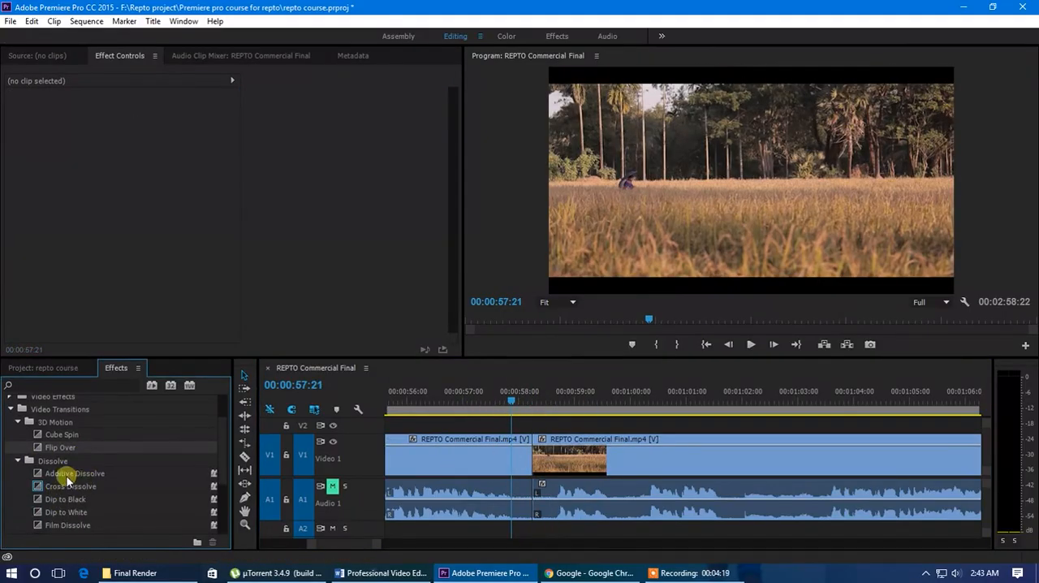
{"action": "left_click_drag", "start_coordinate": [67, 479], "coordinate": [532, 465]}
{"action": "left_click", "coordinate": [492, 402]}
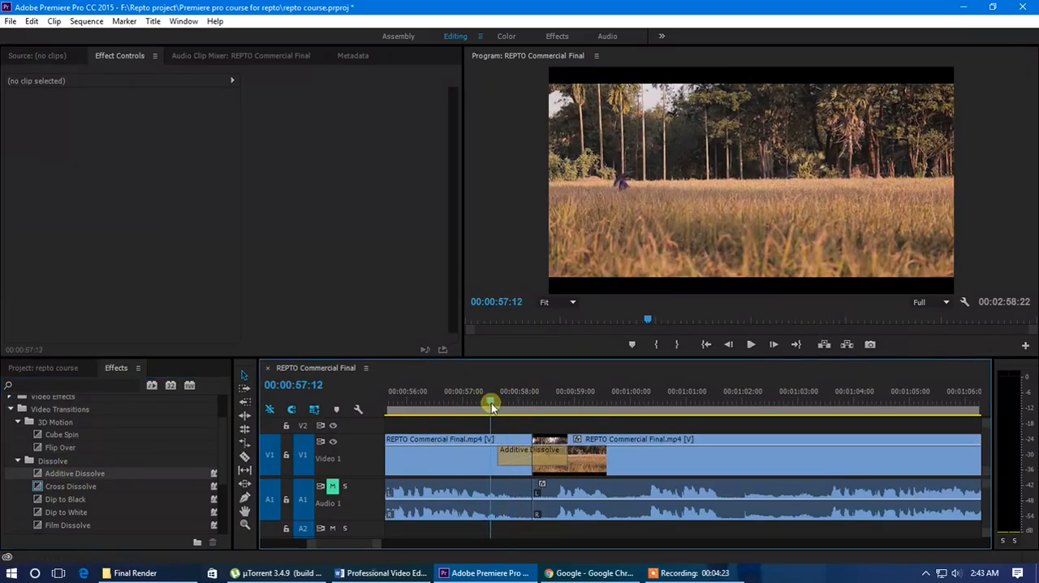
{"action": "left_click_drag", "start_coordinate": [491, 402], "coordinate": [509, 416]}
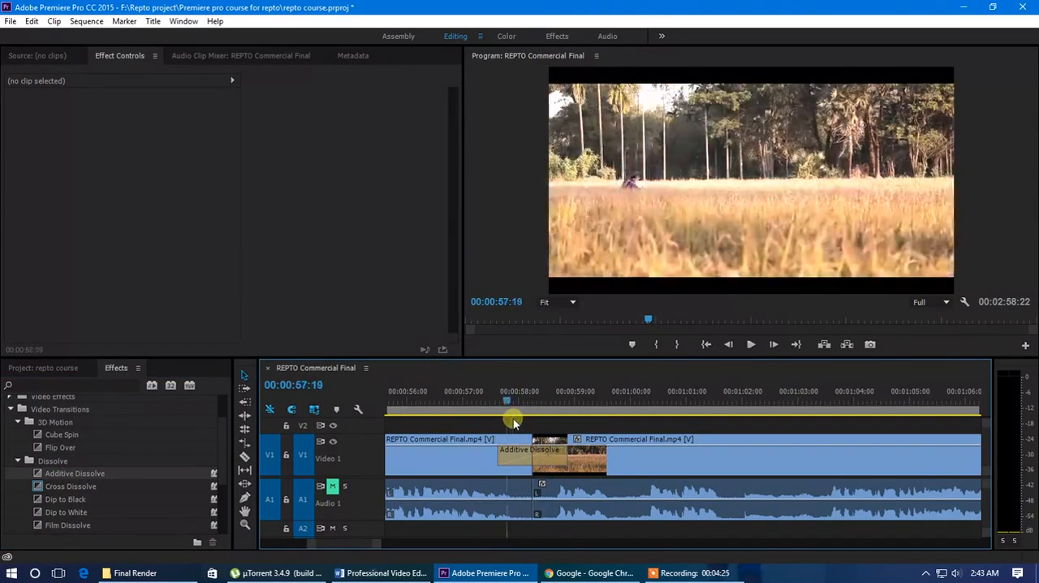
{"action": "left_click", "coordinate": [486, 422]}
{"action": "key", "text": "space"}
{"action": "left_click_drag", "start_coordinate": [531, 396], "coordinate": [500, 410]}
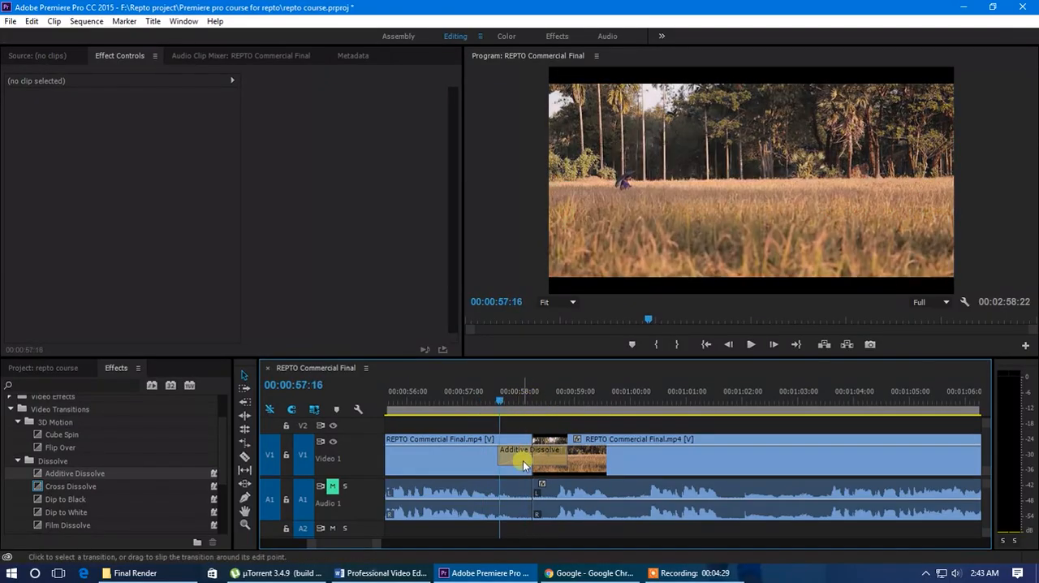
Try shortening Additive Dissolve to a duration of 00:00:00:06, and delete the transition after playing it
{"action": "scroll", "coordinate": [528, 457], "scroll_direction": "up", "scroll_amount": 2}
{"action": "left_click", "coordinate": [567, 454]}
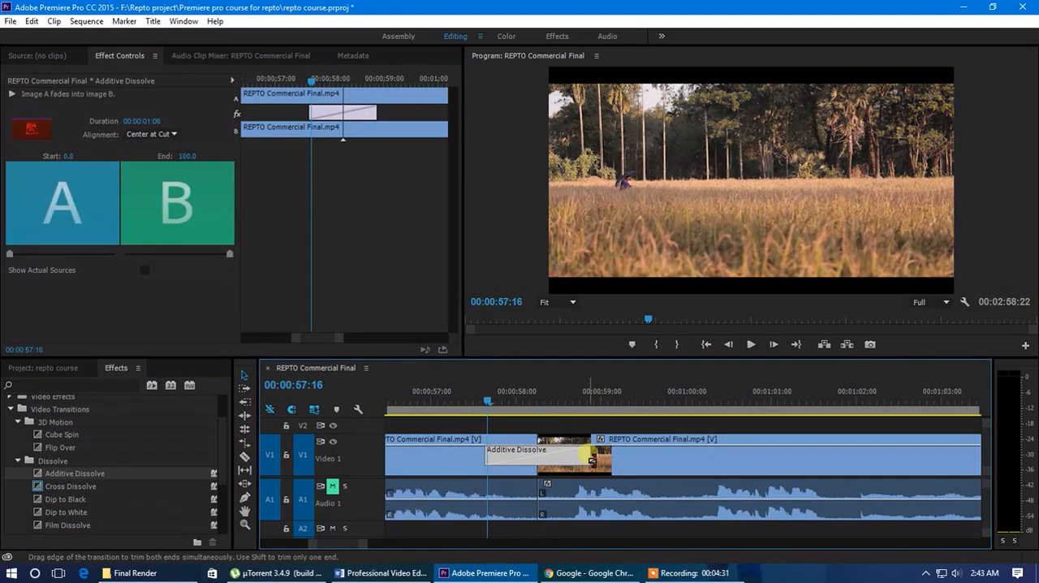
{"action": "left_click_drag", "start_coordinate": [592, 461], "coordinate": [549, 460]}
{"action": "left_click_drag", "start_coordinate": [486, 399], "coordinate": [491, 398]}
{"action": "key", "text": "space"}
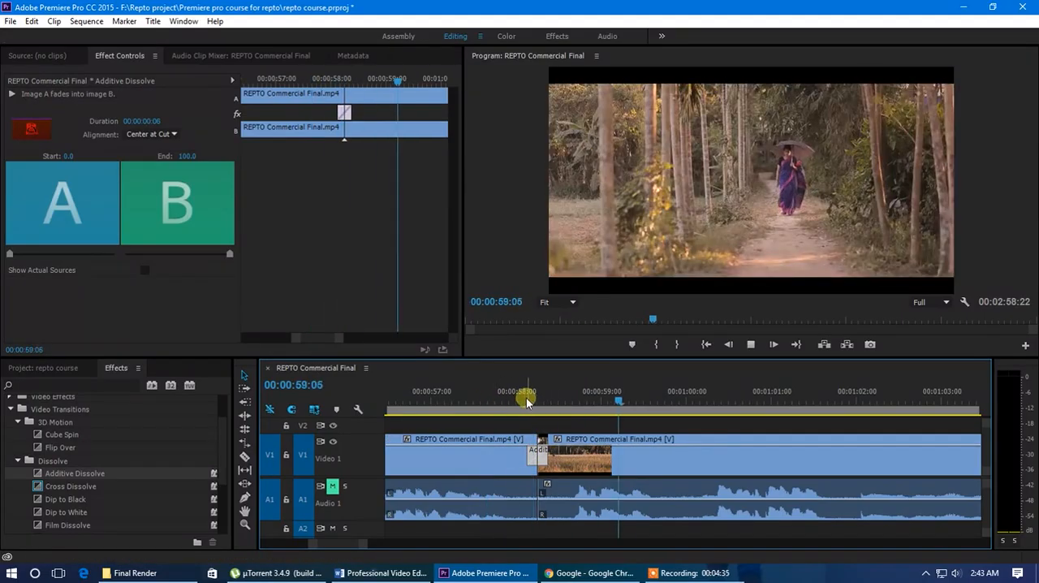
{"action": "left_click", "coordinate": [525, 402]}
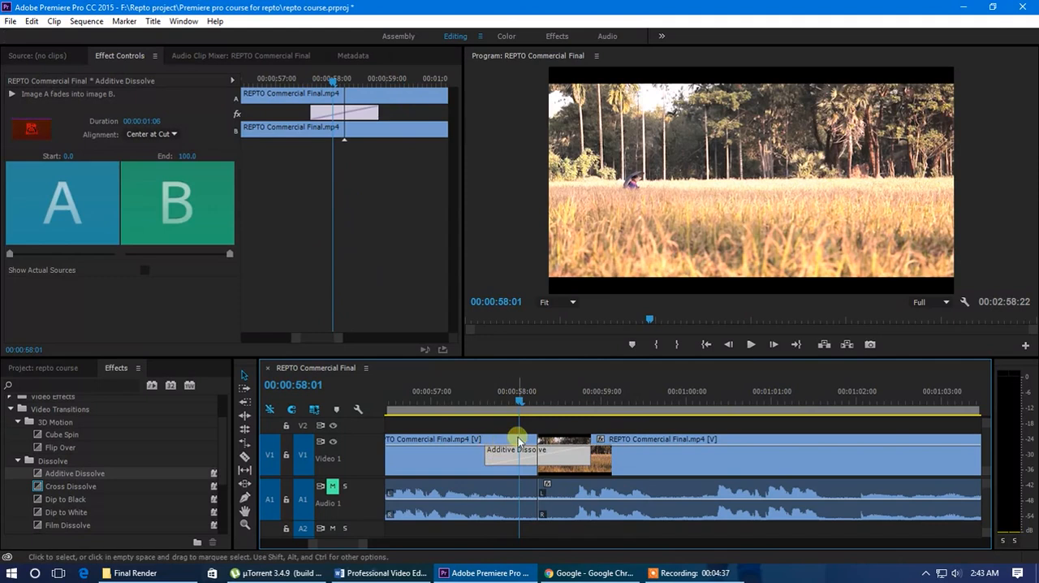
{"action": "key", "text": "Delete"}
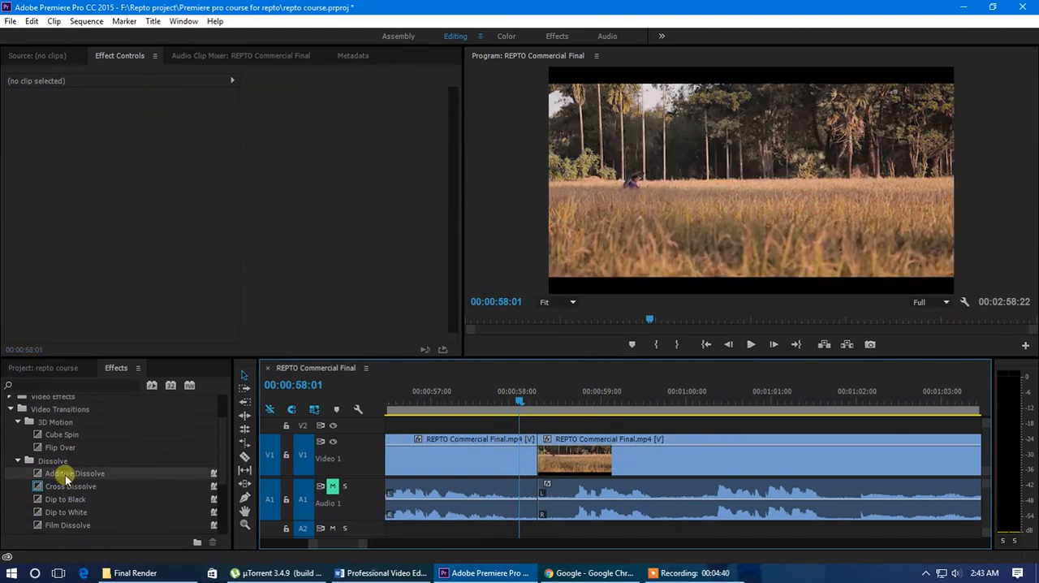
Apply Cross Dissolve centered on the cut, preview the blend, and undo the placement
{"action": "left_click_drag", "start_coordinate": [70, 486], "coordinate": [516, 453]}
{"action": "left_click", "coordinate": [482, 406]}
{"action": "mouse_move", "coordinate": [509, 416]}
{"action": "left_mouse_down"}
{"action": "mouse_move", "coordinate": [546, 422]}
{"action": "mouse_move", "coordinate": [509, 427]}
{"action": "left_mouse_up"}
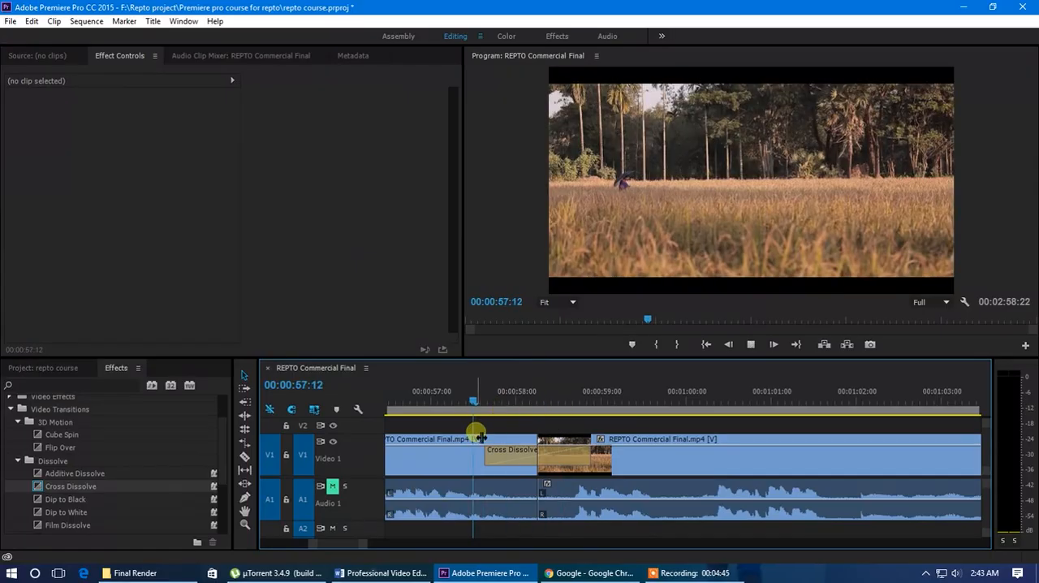
{"action": "left_click", "coordinate": [522, 399]}
{"action": "key", "text": "ctrl+z"}
Apply Dip to Black centered on the cut, and delete it after scrubbing through the transition
{"action": "scroll", "coordinate": [73, 509], "scroll_direction": "down", "scroll_amount": 2}
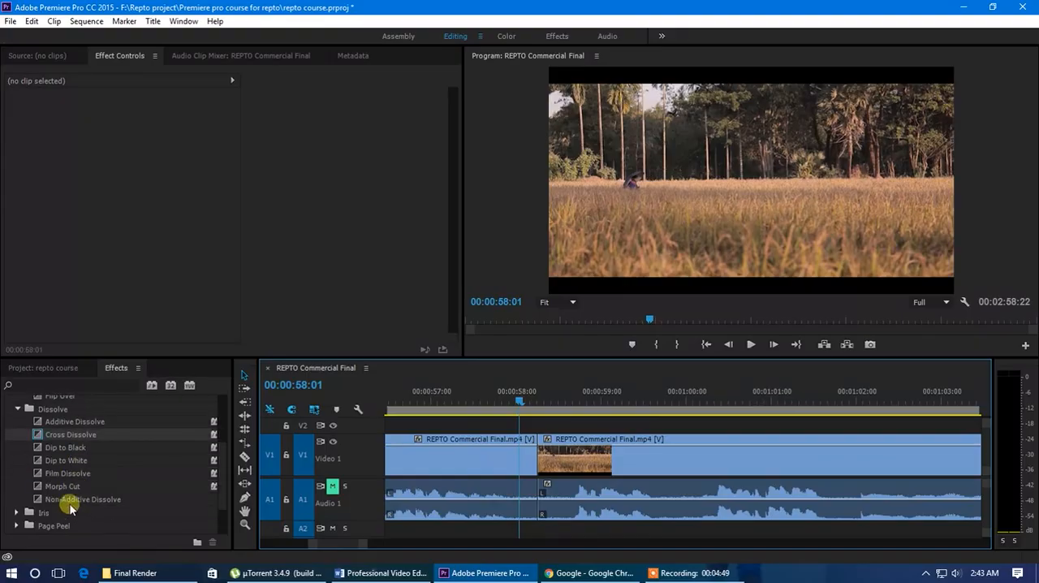
{"action": "left_click_drag", "start_coordinate": [70, 448], "coordinate": [524, 456]}
{"action": "left_click_drag", "start_coordinate": [516, 403], "coordinate": [466, 411]}
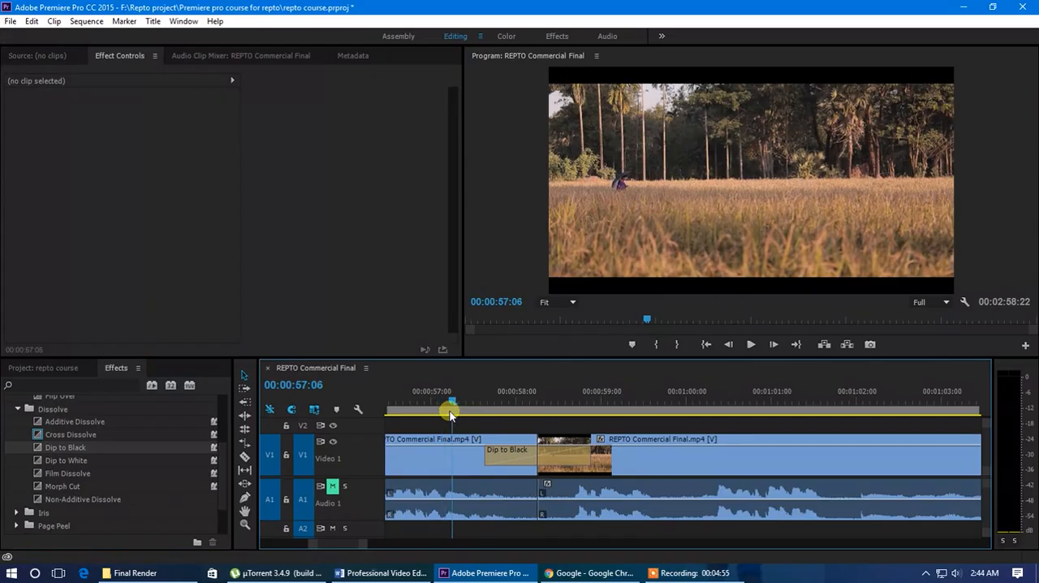
{"action": "left_click_drag", "start_coordinate": [479, 422], "coordinate": [576, 436]}
{"action": "left_click", "coordinate": [519, 464]}
{"action": "key", "text": "Delete"}
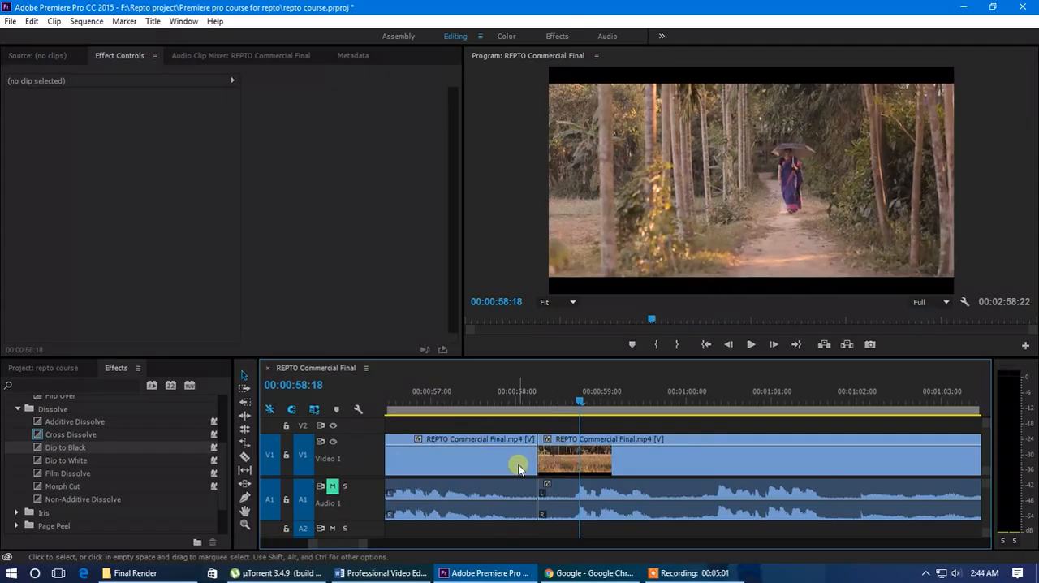
Apply Dip to White centered on the cut, and delete it after scrubbing through the transition
{"action": "left_click_drag", "start_coordinate": [81, 469], "coordinate": [520, 458]}
{"action": "left_click_drag", "start_coordinate": [507, 395], "coordinate": [581, 424]}
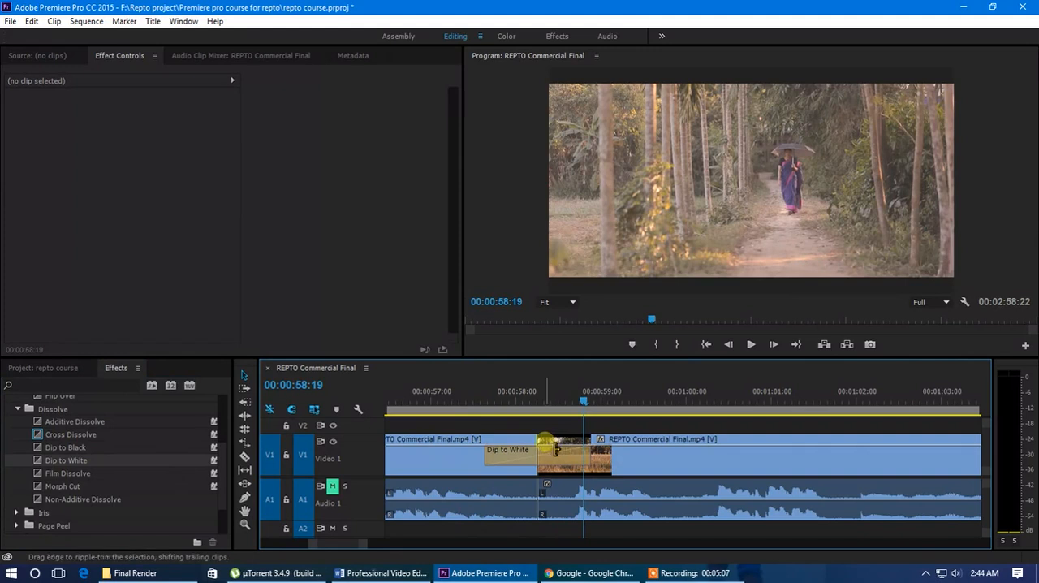
{"action": "left_click", "coordinate": [529, 448]}
{"action": "key", "text": "Delete"}
Browse the remaining transition categories such as Slide and Zoom, and collapse the Dissolve and Video Transitions folders
{"action": "scroll", "coordinate": [82, 488], "scroll_direction": "down", "scroll_amount": 3}
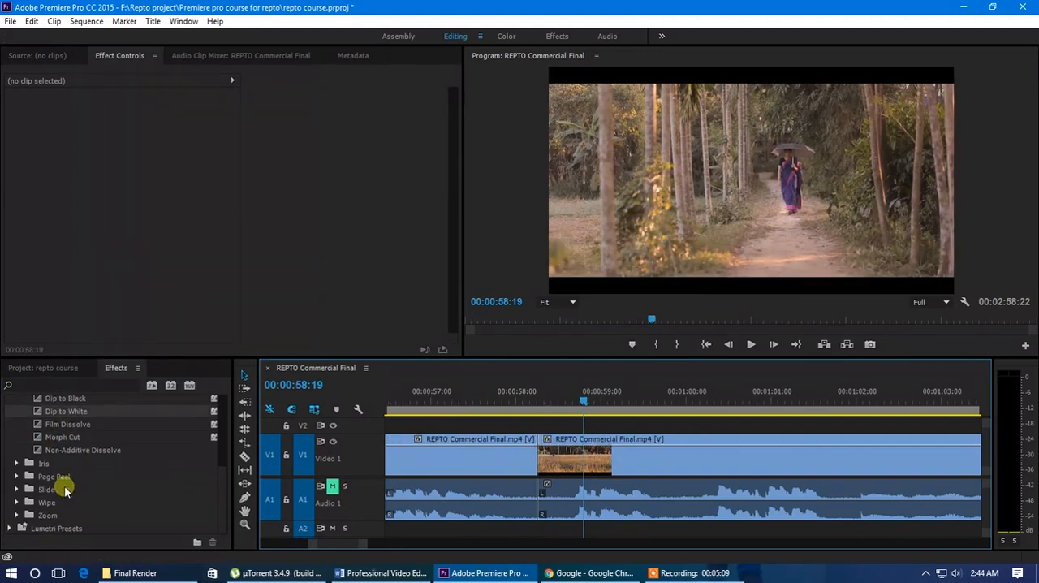
{"action": "left_click", "coordinate": [44, 490]}
{"action": "left_click", "coordinate": [47, 516]}
{"action": "scroll", "coordinate": [41, 491], "scroll_direction": "up", "scroll_amount": 3}
{"action": "left_click", "coordinate": [17, 412]}
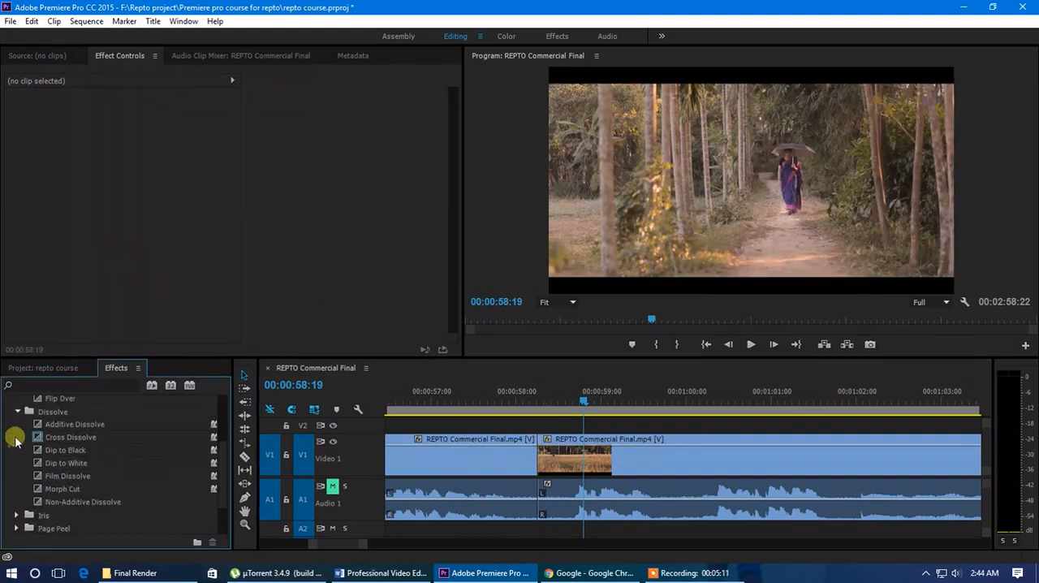
{"action": "scroll", "coordinate": [29, 462], "scroll_direction": "up", "scroll_amount": 3}
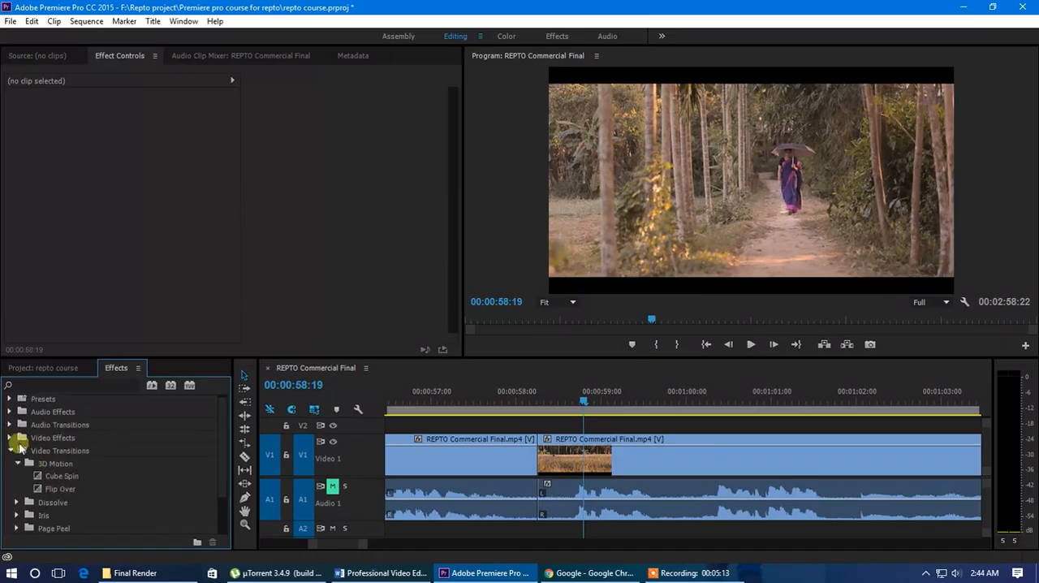
{"action": "left_click", "coordinate": [10, 452]}
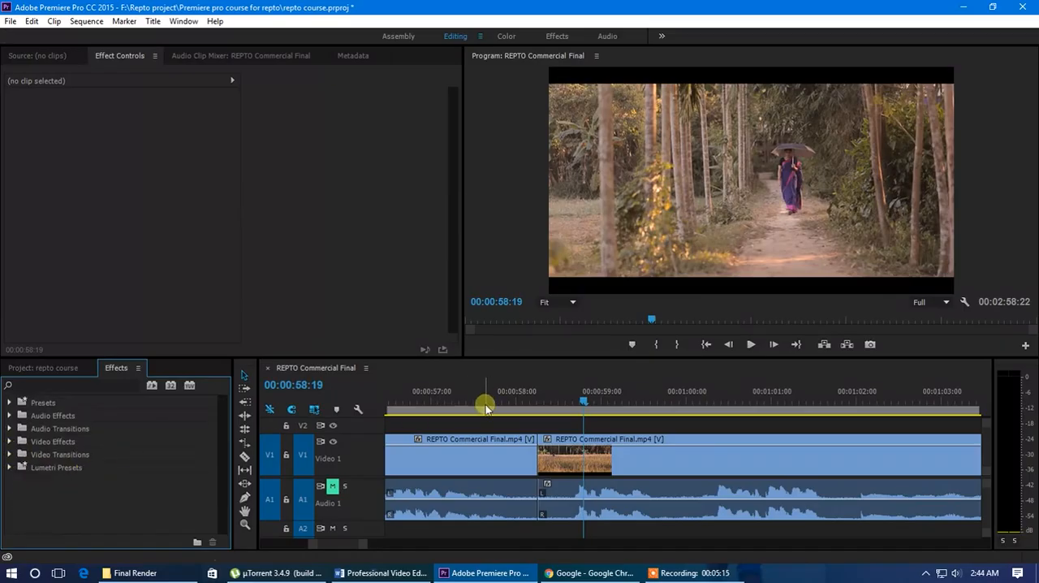
Move the playhead to 00:00:58:04, just before the cut between the two clips
{"action": "left_click_drag", "start_coordinate": [579, 399], "coordinate": [517, 401]}
{"action": "scroll", "coordinate": [549, 445], "scroll_direction": "down", "scroll_amount": 4}
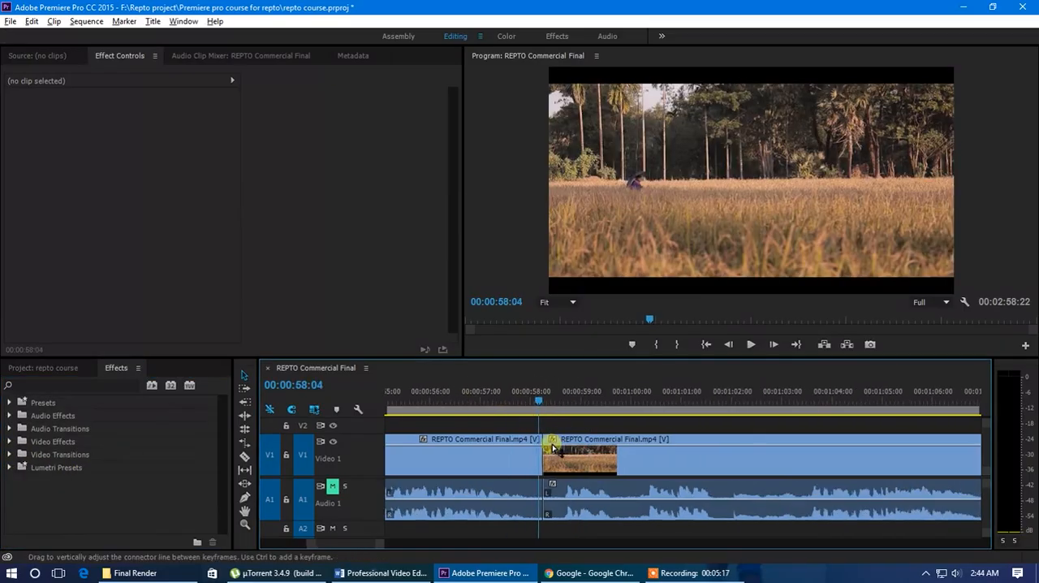